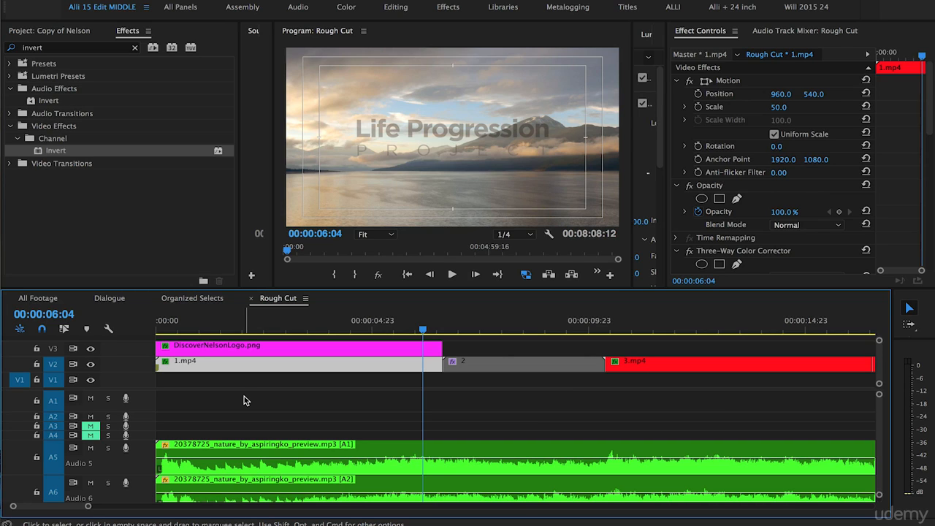
# Save the project and check the DiscoverNelsonLogo.png clip's options for editing it in Adobe Photoshop.
pyautogui.press('super+s')
pyautogui.rightClick(277, 346)
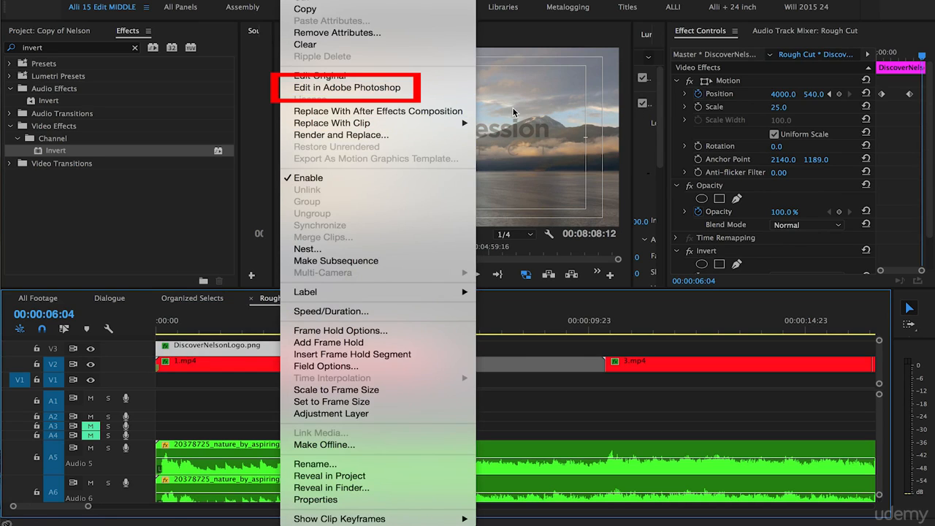
pyautogui.click(188, 211)
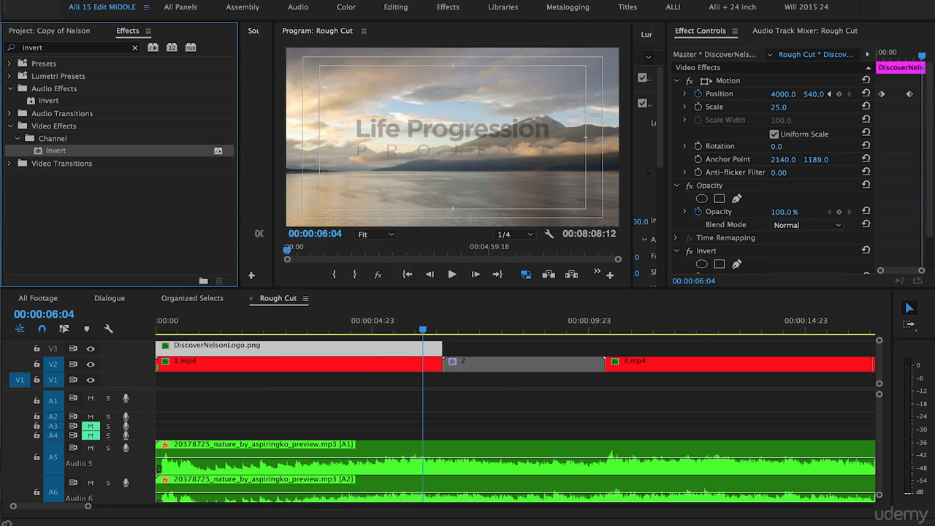
pyautogui.moveTo(247, 325); pyautogui.dragTo(165, 333)
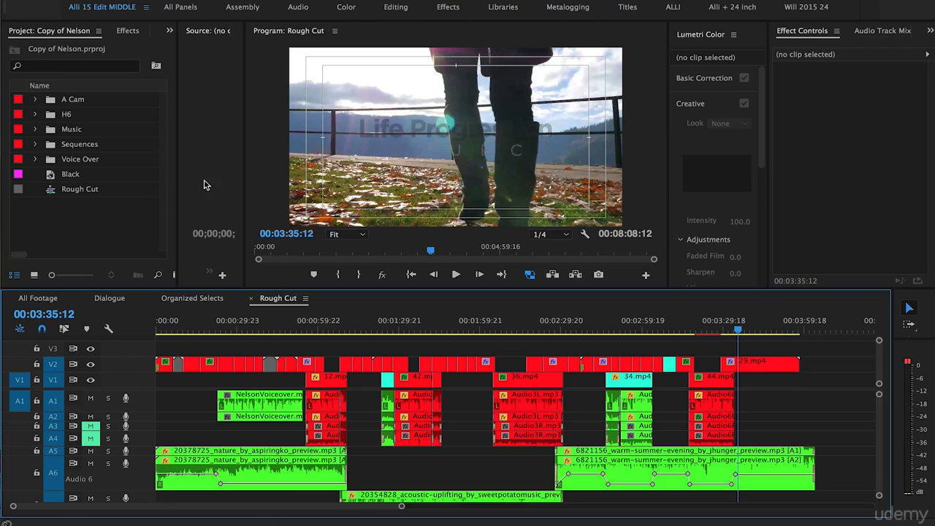
# Switch to Finder and import DiscoverNelsonLogo.png from the Nelson project's Logo folder into the Premiere Pro project.
pyautogui.click(142, 241)
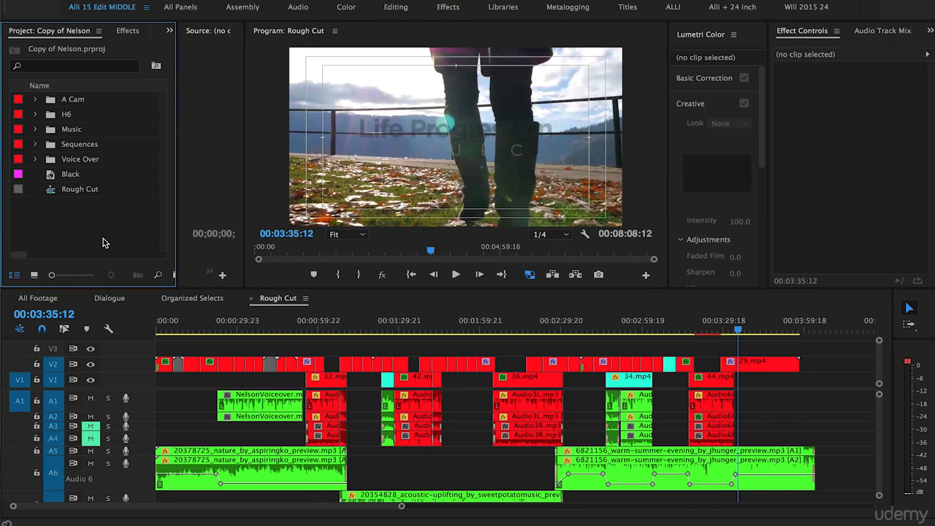
pyautogui.press('super+Tab')
pyautogui.press('super+Tab')
pyautogui.press('super+Tab')
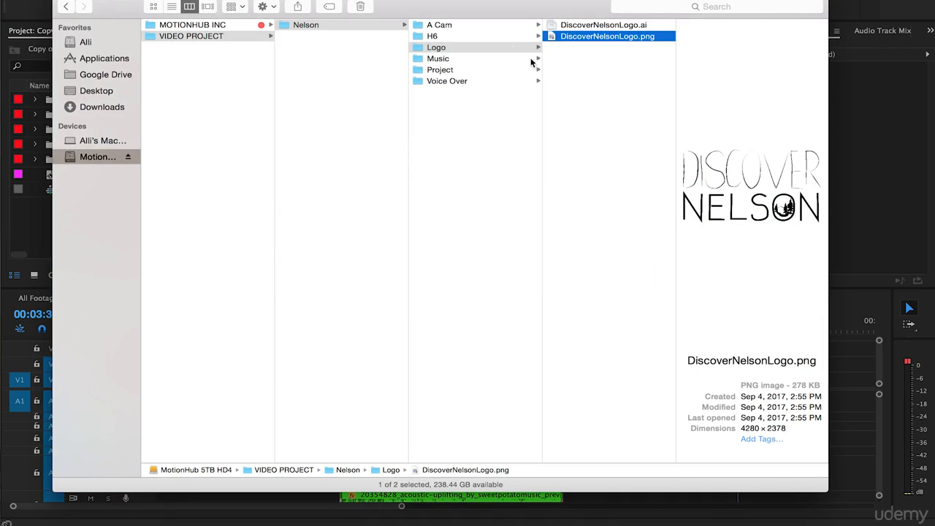
pyautogui.click(427, 48)
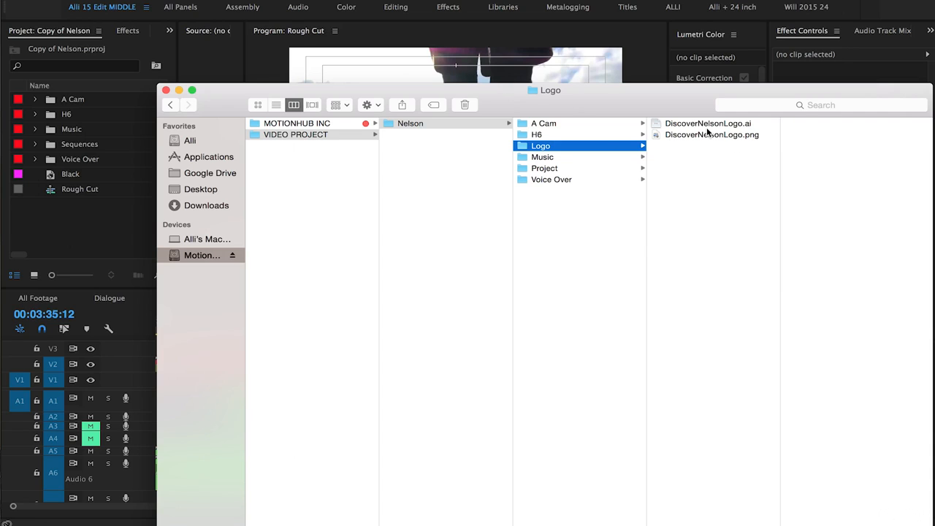
pyautogui.moveTo(644, 97); pyautogui.dragTo(605, 9)
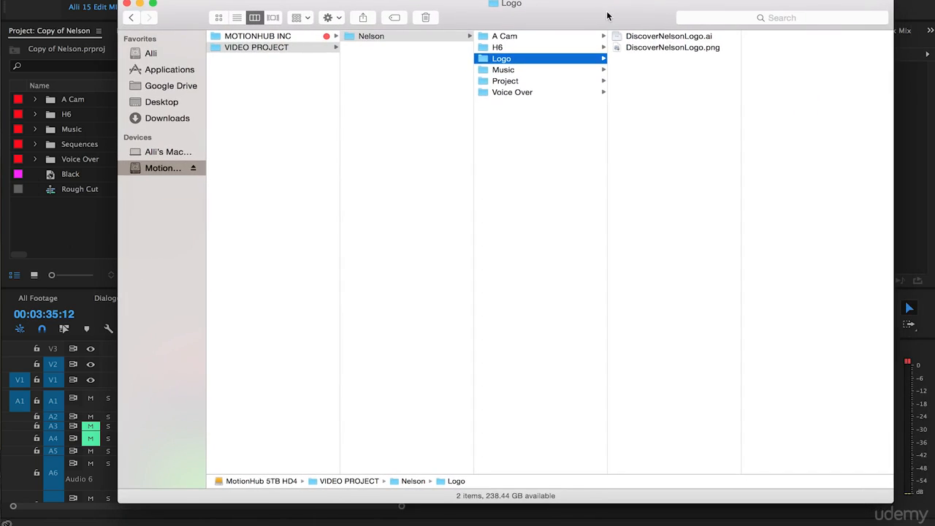
pyautogui.click(626, 46)
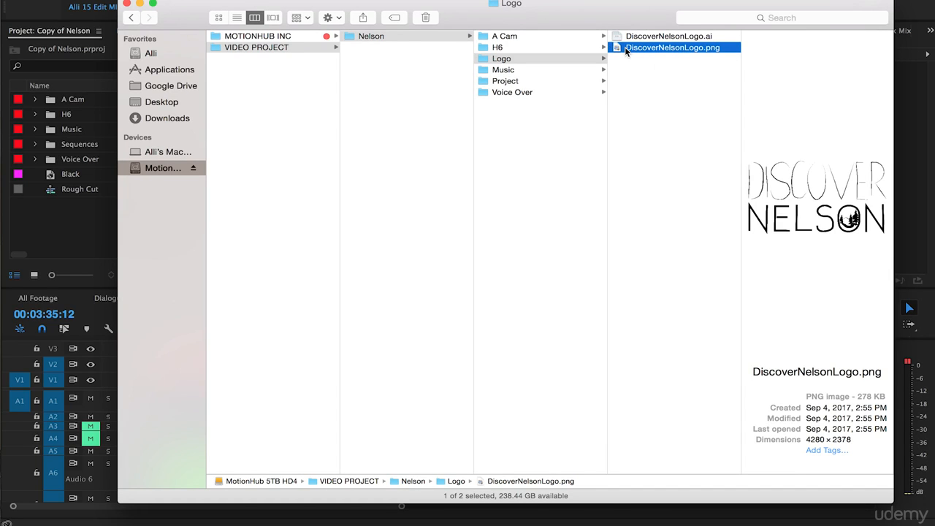
pyautogui.moveTo(626, 50); pyautogui.dragTo(45, 216)
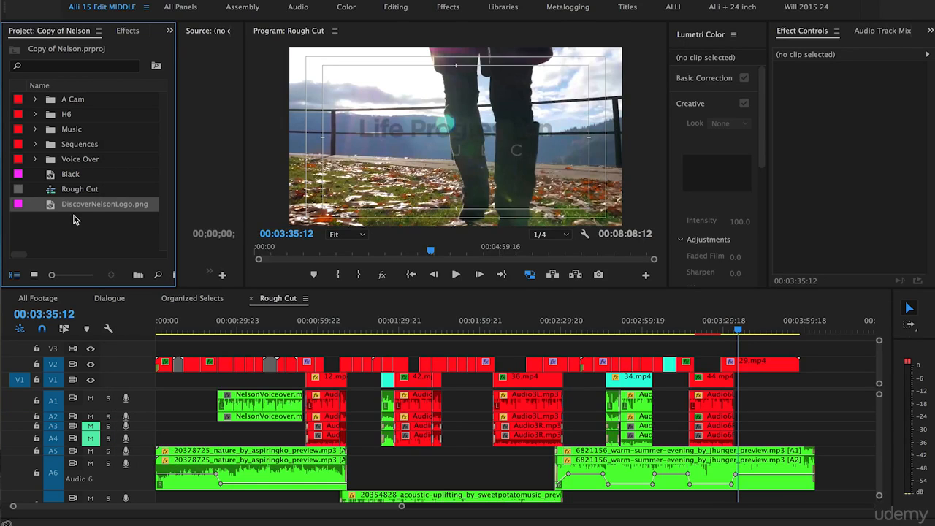
# Place DiscoverNelsonLogo.png on track V3 above clip 29.mp4, starting at 00:03:35:12.
pyautogui.moveTo(47, 208); pyautogui.dragTo(750, 352)
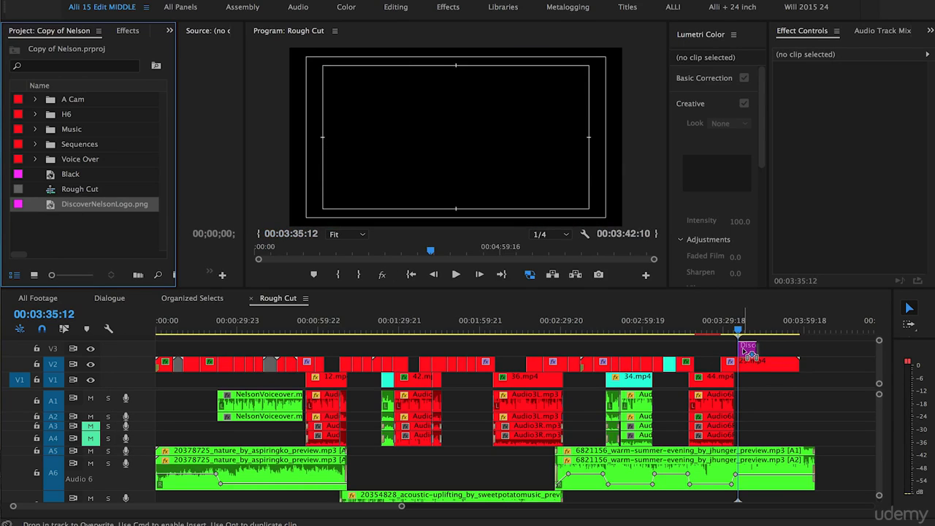
pyautogui.moveTo(750, 352); pyautogui.dragTo(749, 352)
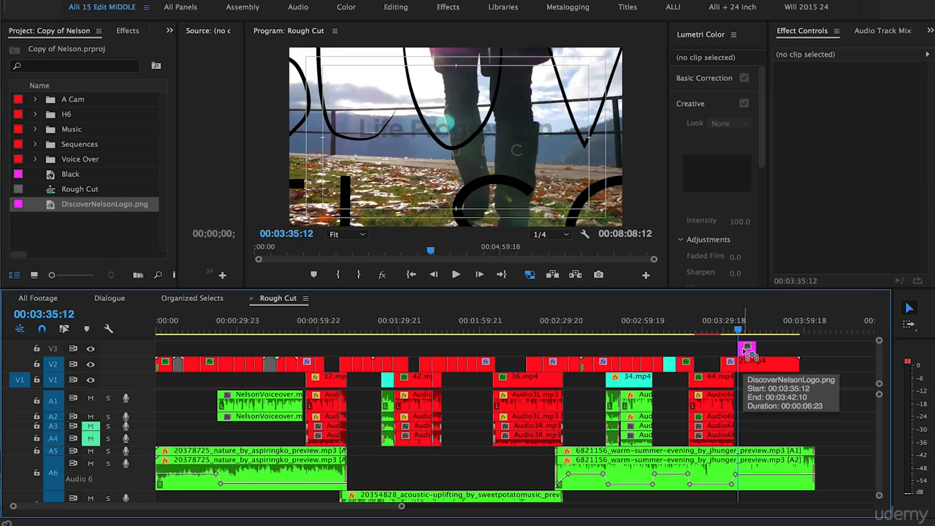
pyautogui.press('=')
pyautogui.press('=')
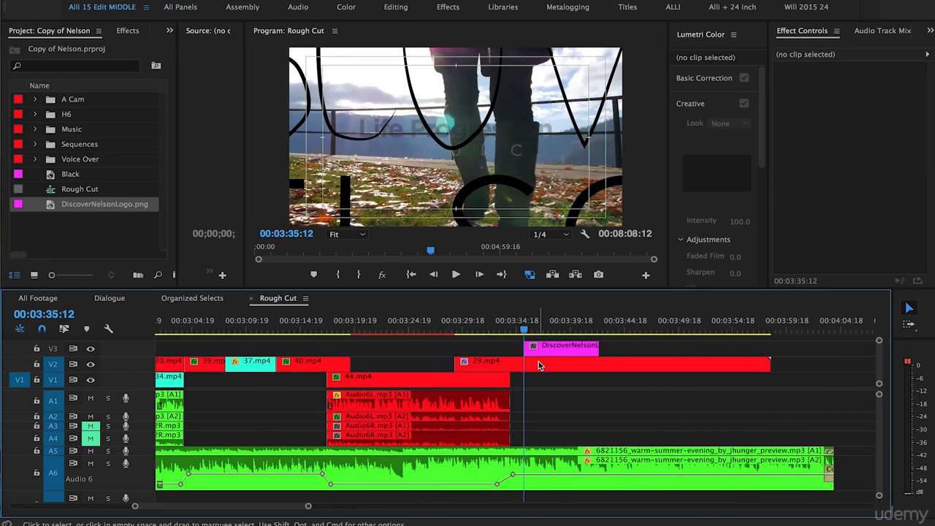
# Set the scale of the logo clip on V3 to 25.
pyautogui.moveTo(526, 324); pyautogui.dragTo(566, 323)
pyautogui.click(562, 352)
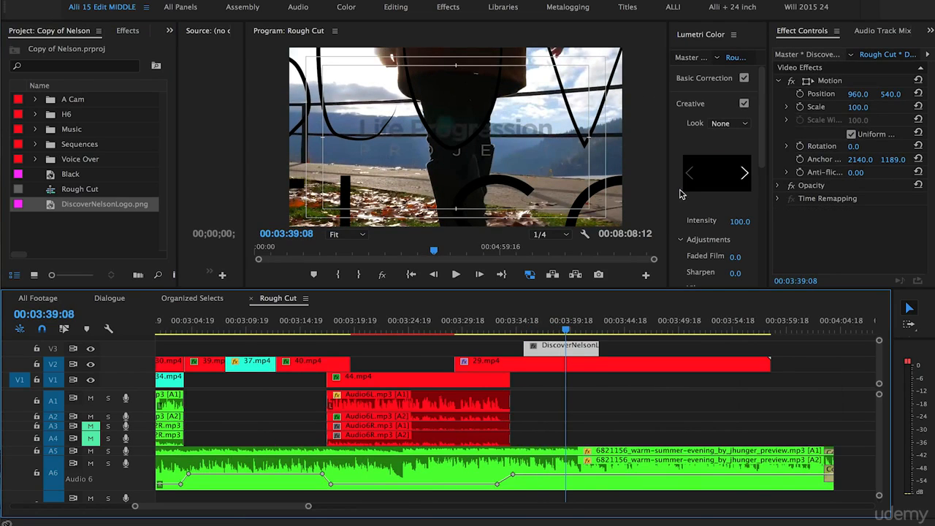
pyautogui.click(858, 108)
pyautogui.moveTo(857, 108); pyautogui.dragTo(801, 108)
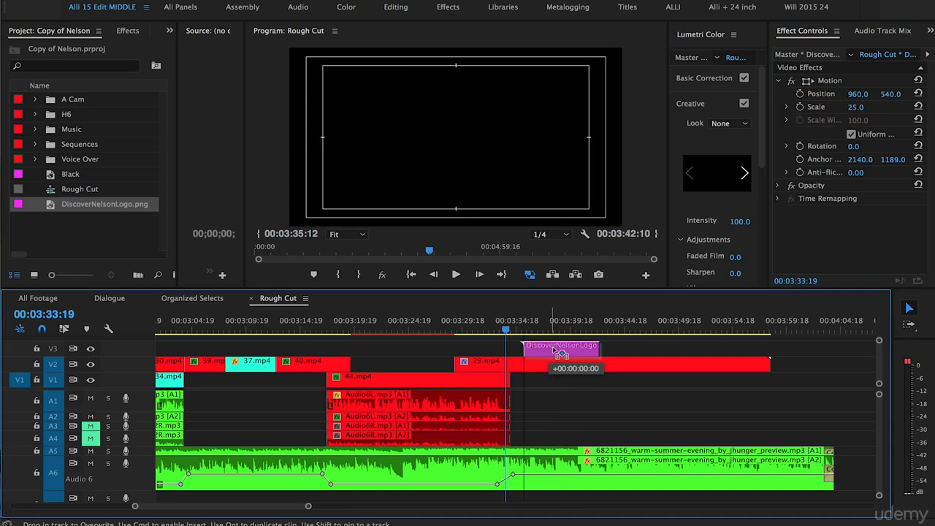
# Shift the logo clip later on V3, play the lead-in, and extend the clip's start to 00:03:38:11.
pyautogui.moveTo(554, 356); pyautogui.dragTo(594, 356)
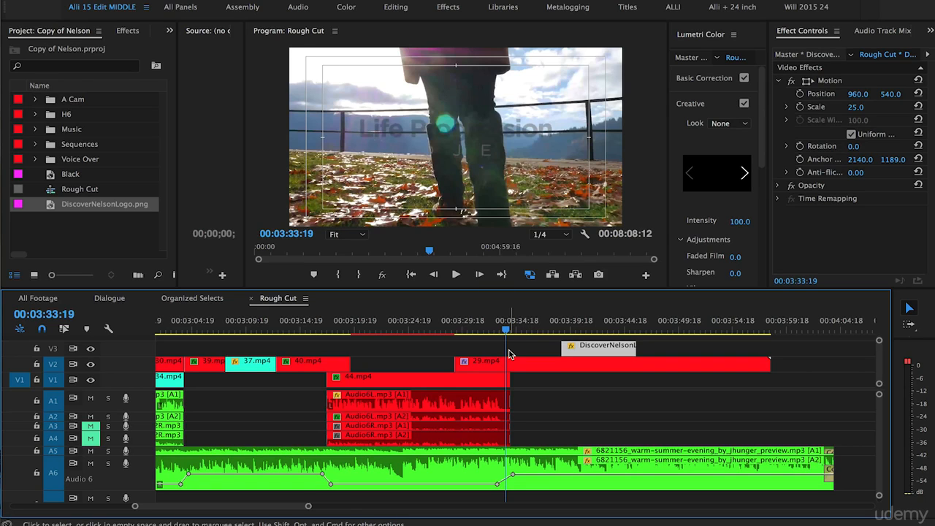
pyautogui.press('space')
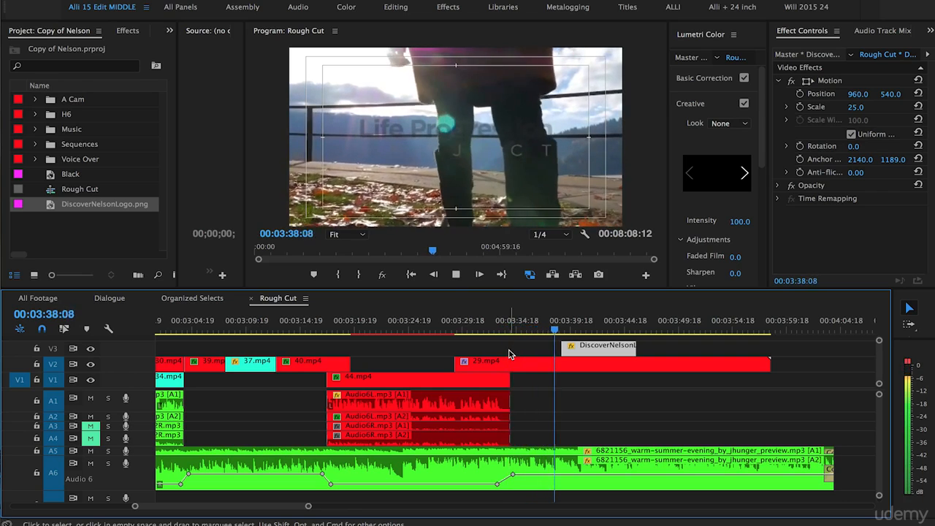
pyautogui.click(509, 355)
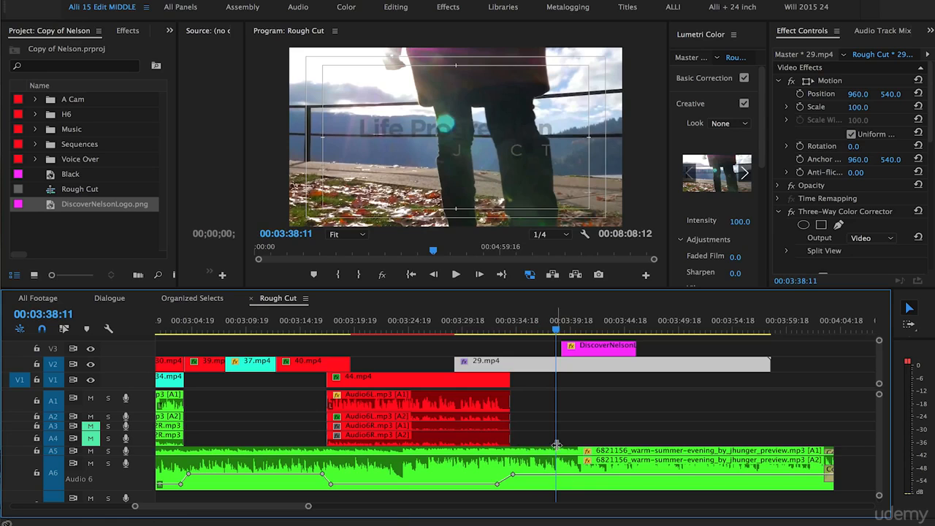
pyautogui.moveTo(568, 347); pyautogui.dragTo(556, 346)
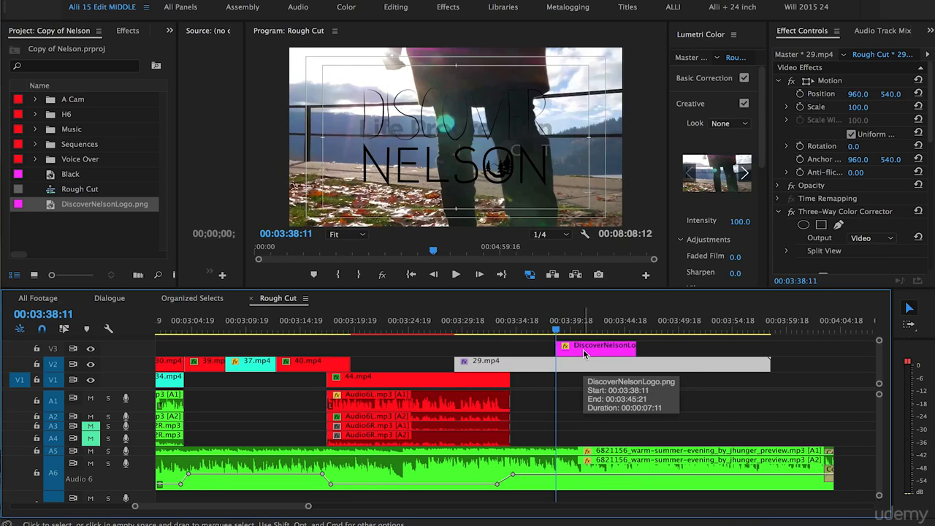
# Extend the logo clip's end to 00:03:58:07, in line with the end of 29.mp4.
pyautogui.moveTo(632, 345); pyautogui.dragTo(772, 354)
pyautogui.click(575, 353)
pyautogui.click(527, 350)
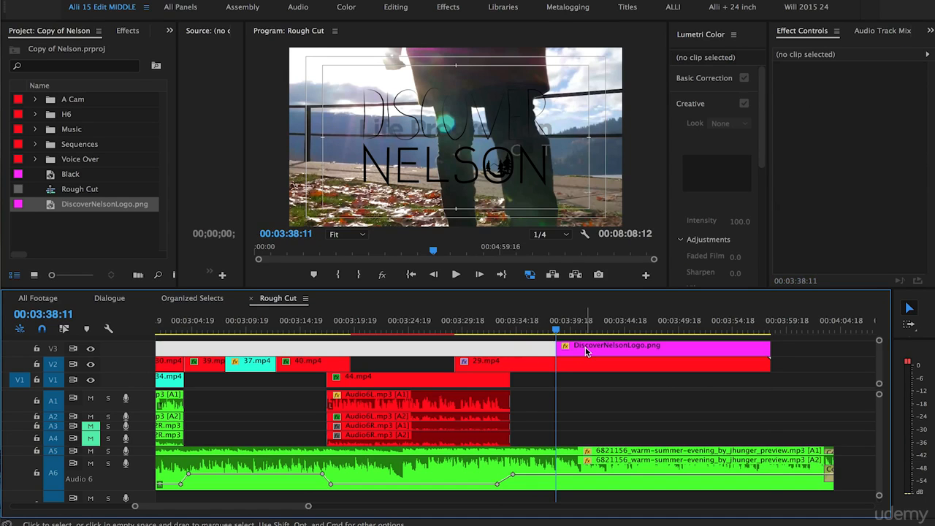
# Enable keyframing for the logo clip's Scale and Position at 00:03:38:11.
pyautogui.click(587, 352)
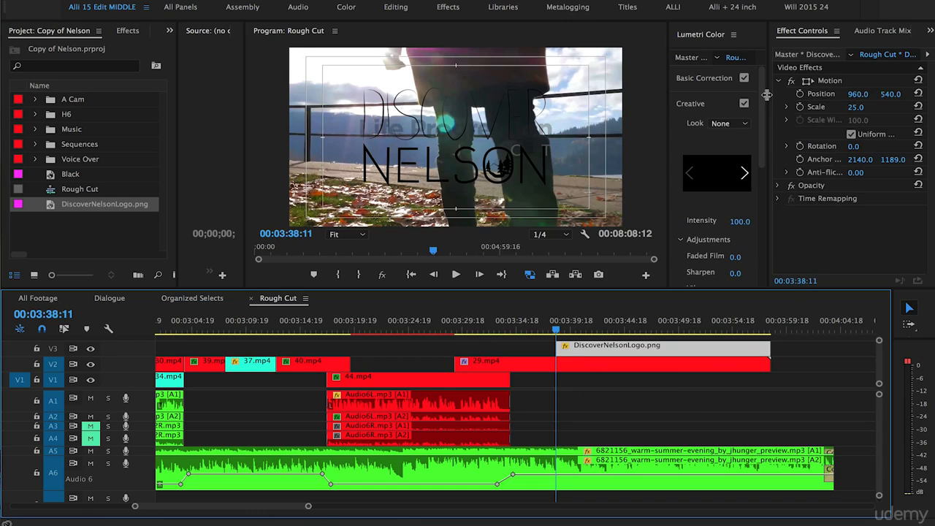
pyautogui.moveTo(767, 95); pyautogui.dragTo(667, 95)
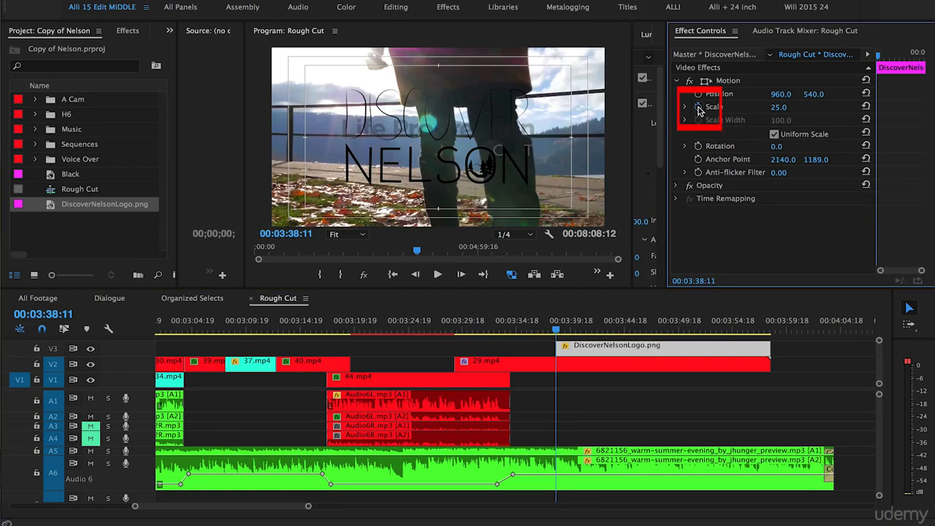
pyautogui.click(698, 107)
pyautogui.click(698, 94)
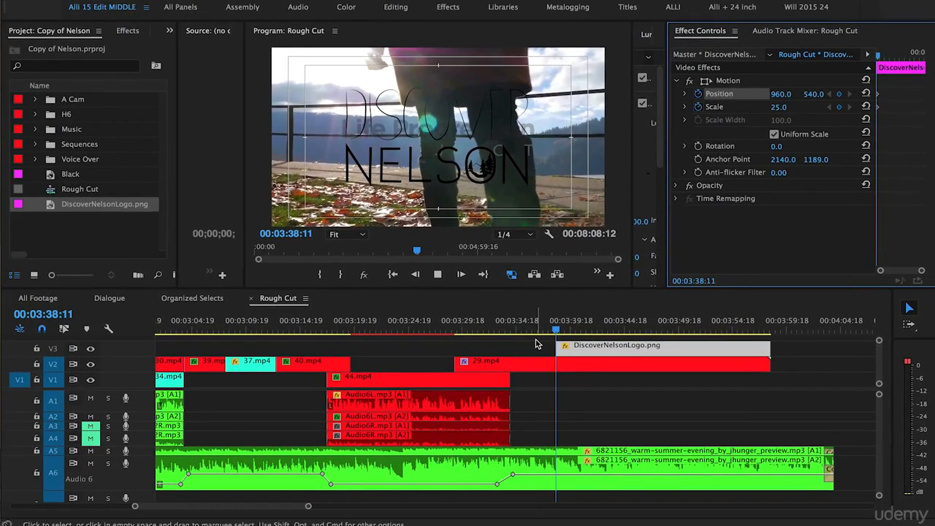
# Play forward to 00:03:43:06 and add a Scale keyframe of 30 to the logo clip.
pyautogui.press('space')
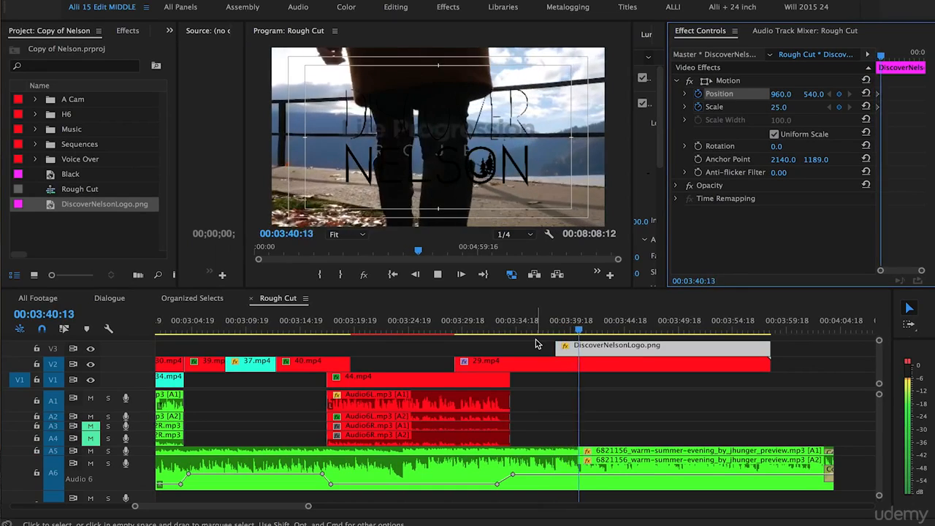
pyautogui.press('space')
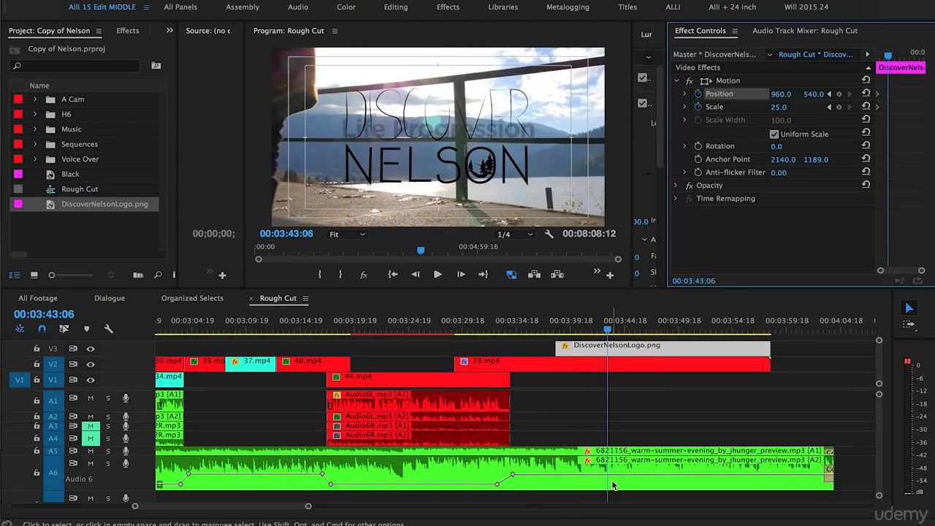
pyautogui.click(839, 109)
pyautogui.click(786, 107)
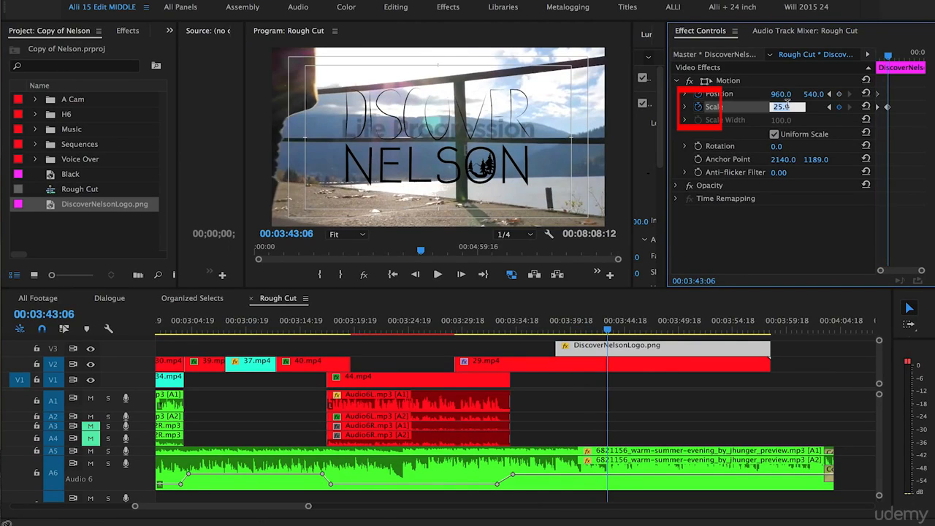
pyautogui.write('30')
pyautogui.click(808, 80)
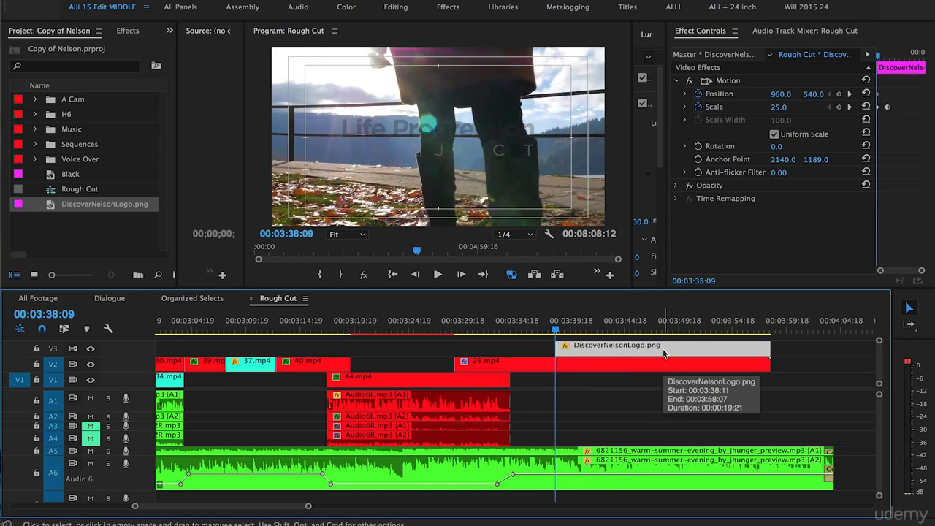
# Apply the default transition to both ends of the logo clip and play back the animated logo.
pyautogui.hotkey('shift', 'd')
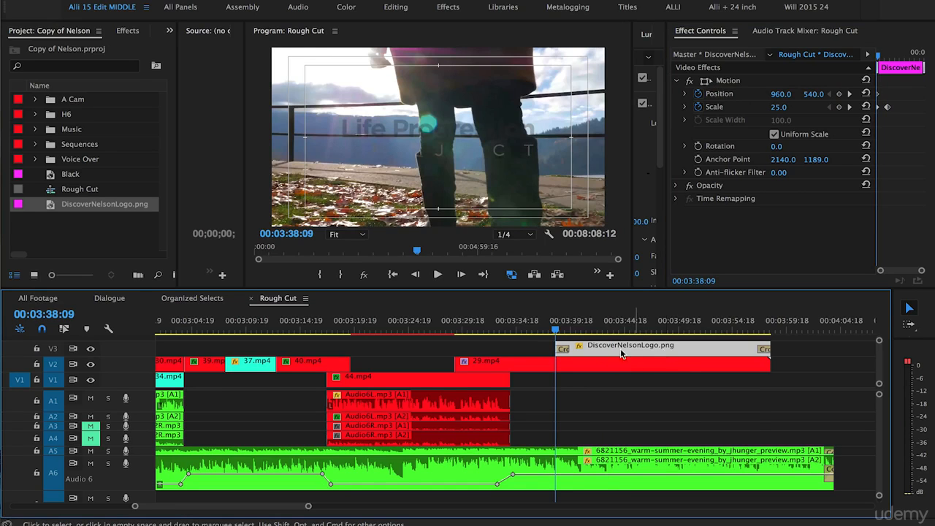
pyautogui.click(549, 326)
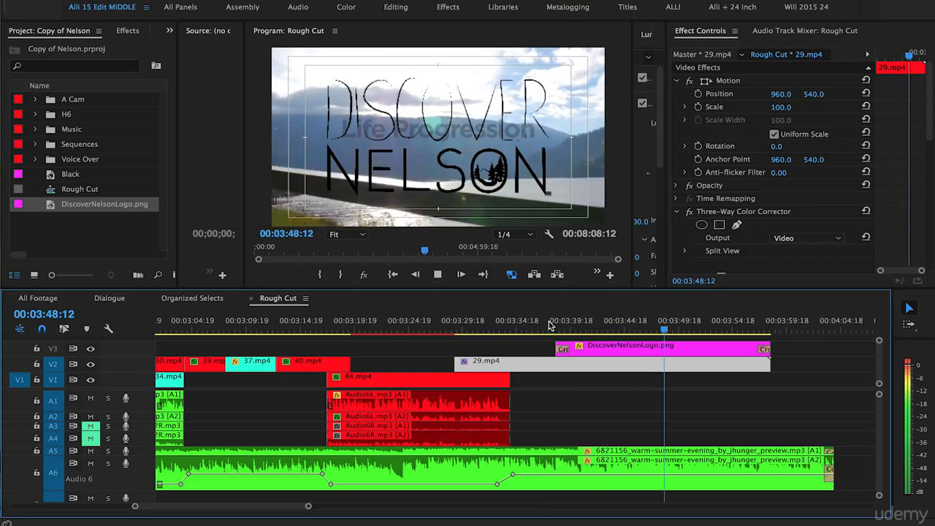
pyautogui.press('space')
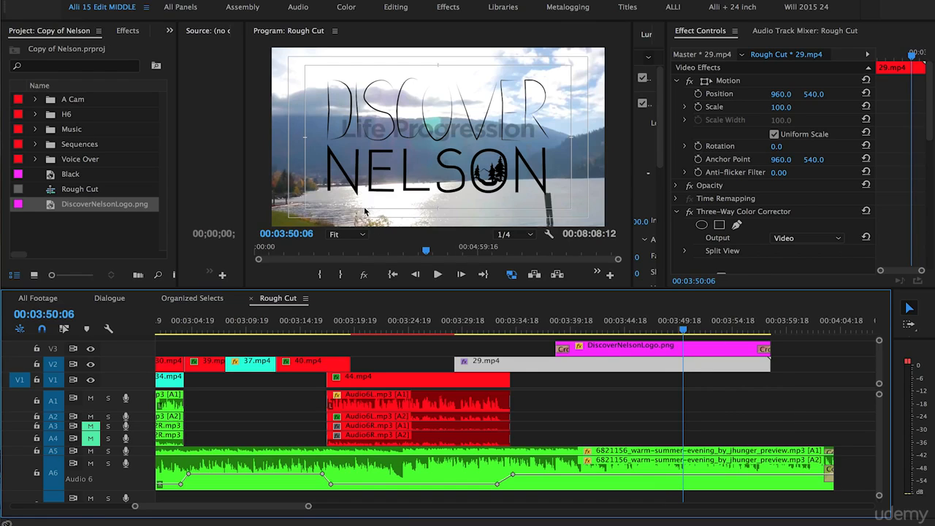
# Move the logo clip on V3 to start at 00:03:50:06, play it over the landscape shot, and return to its start.
pyautogui.click(603, 351)
pyautogui.moveTo(603, 353); pyautogui.dragTo(734, 355)
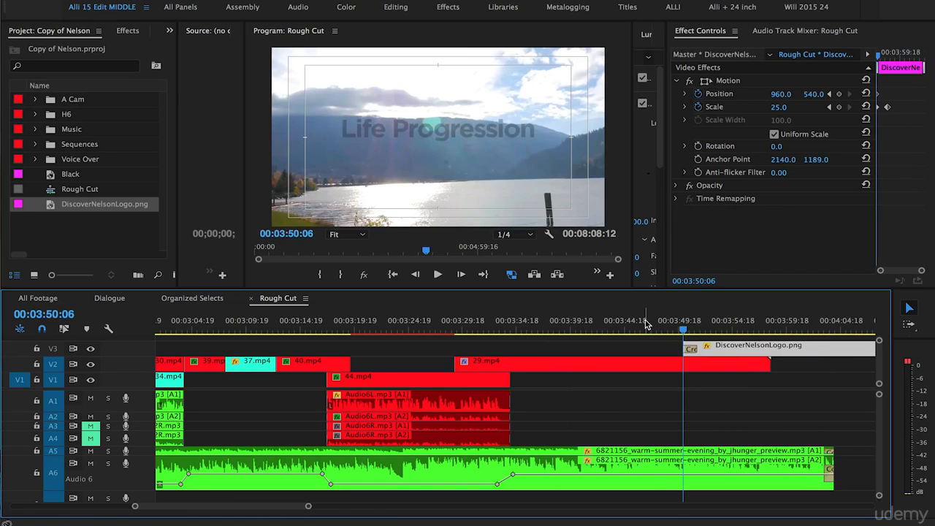
pyautogui.click(655, 327)
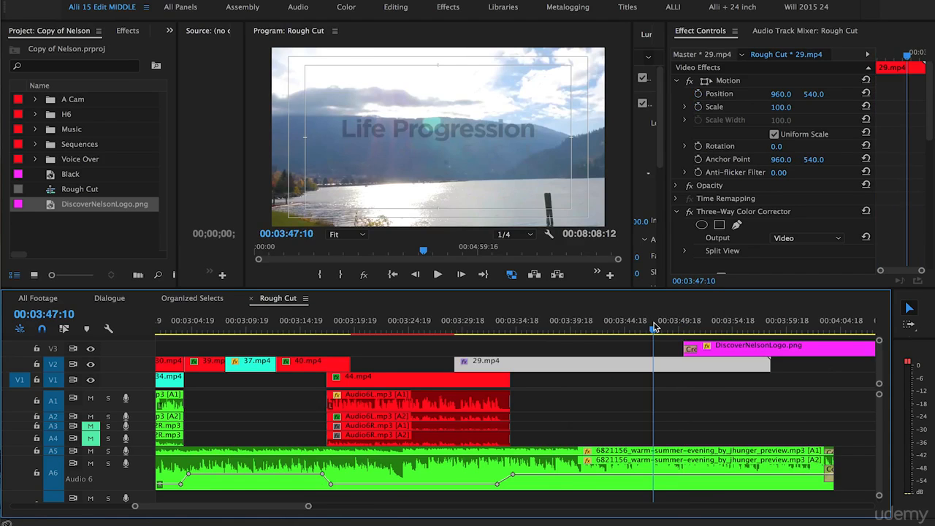
pyautogui.press('space')
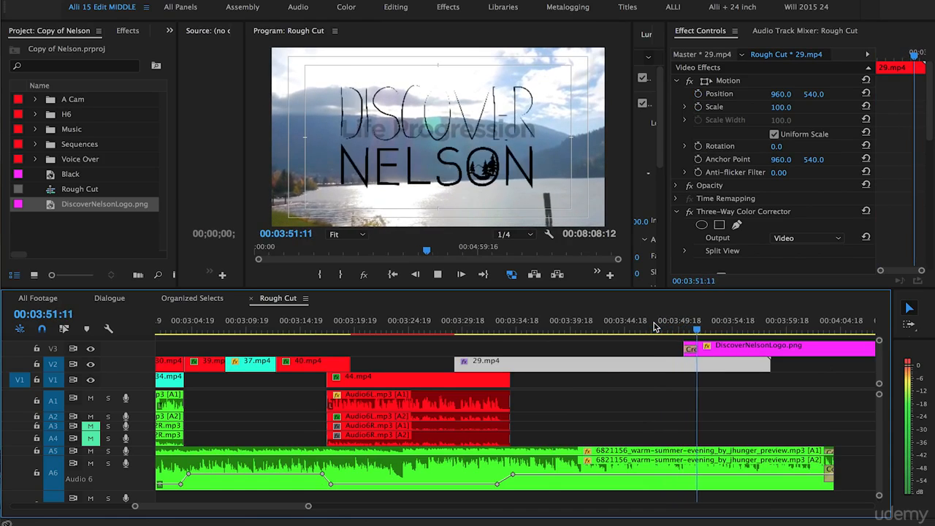
pyautogui.hscroll(3, 674, 385)
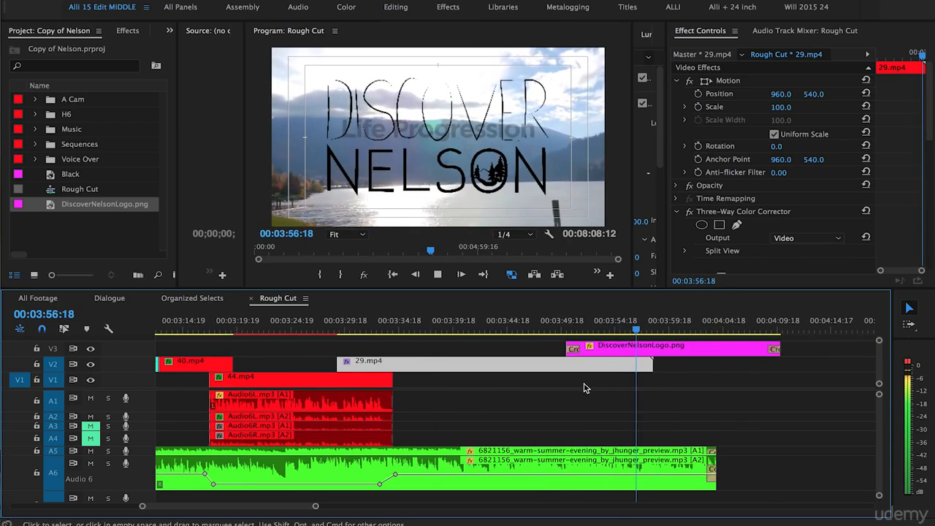
pyautogui.press('space')
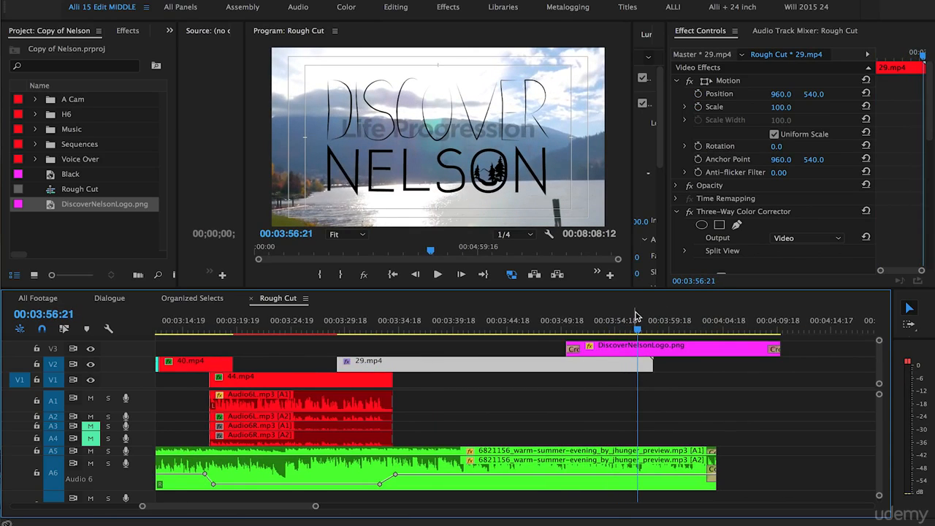
pyautogui.click(568, 330)
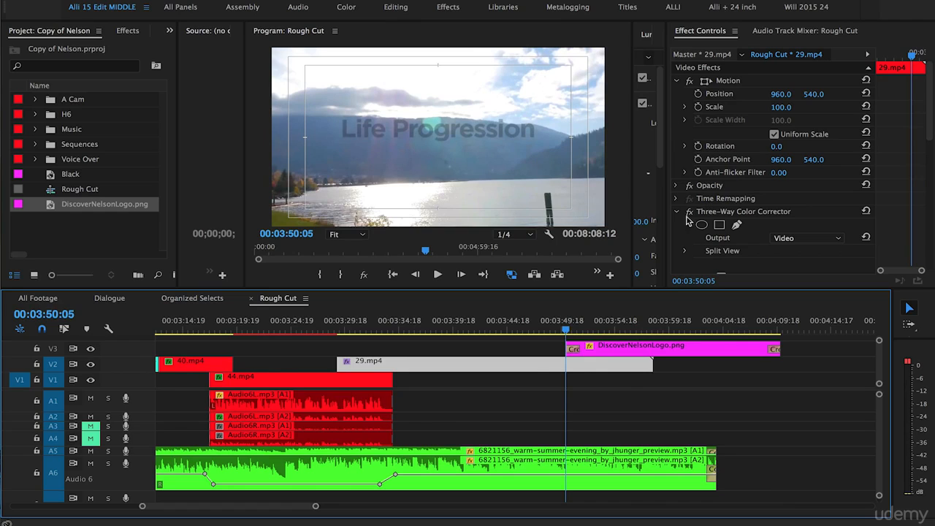
# Keyframe the Opacity of 29.mp4 from 100% at 00:03:50:05 down to 0% at 00:03:56:10.
pyautogui.click(676, 187)
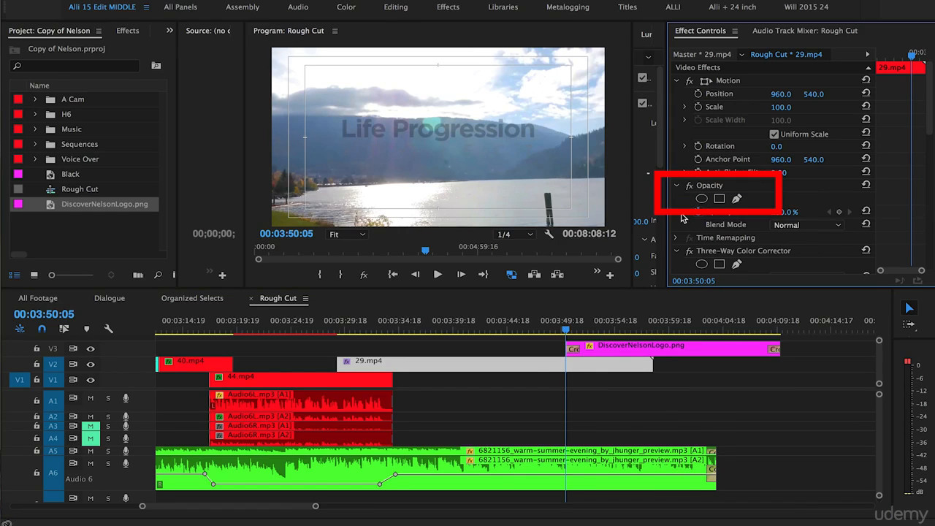
pyautogui.click(840, 212)
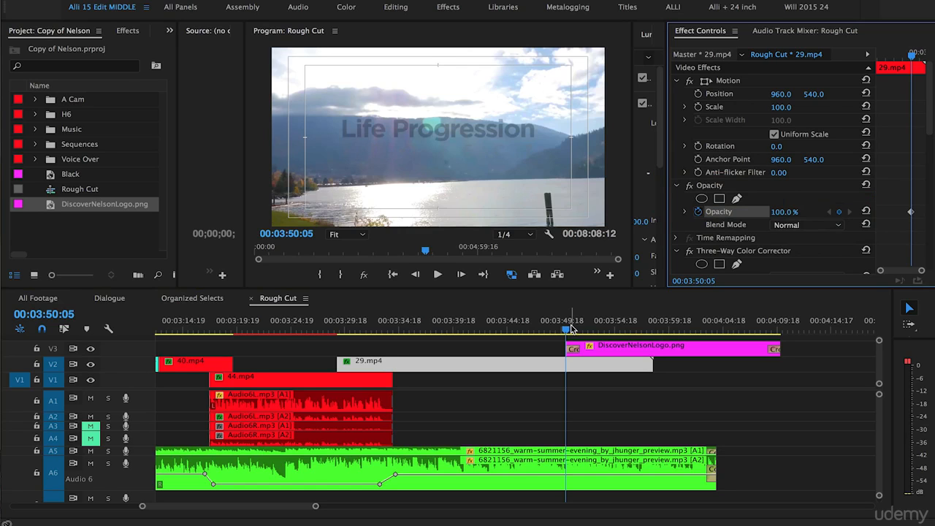
pyautogui.moveTo(571, 329); pyautogui.dragTo(635, 348)
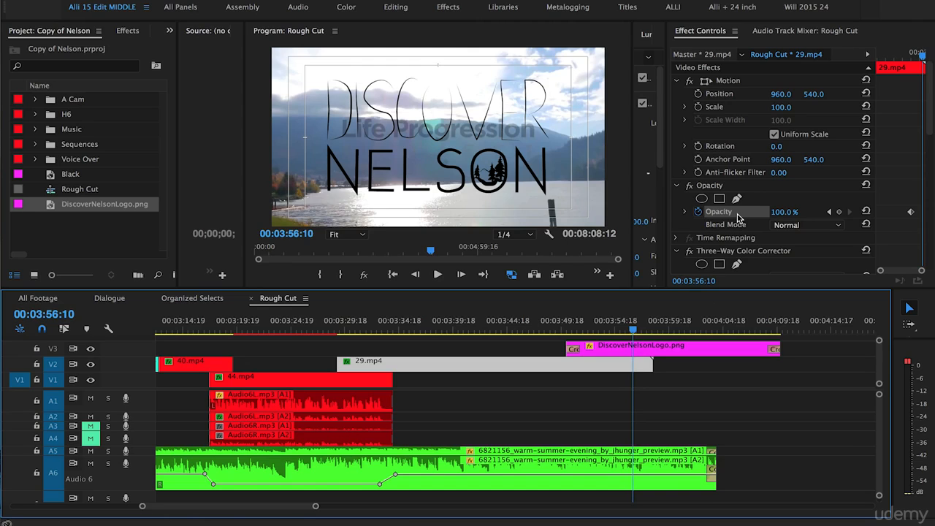
pyautogui.click(839, 212)
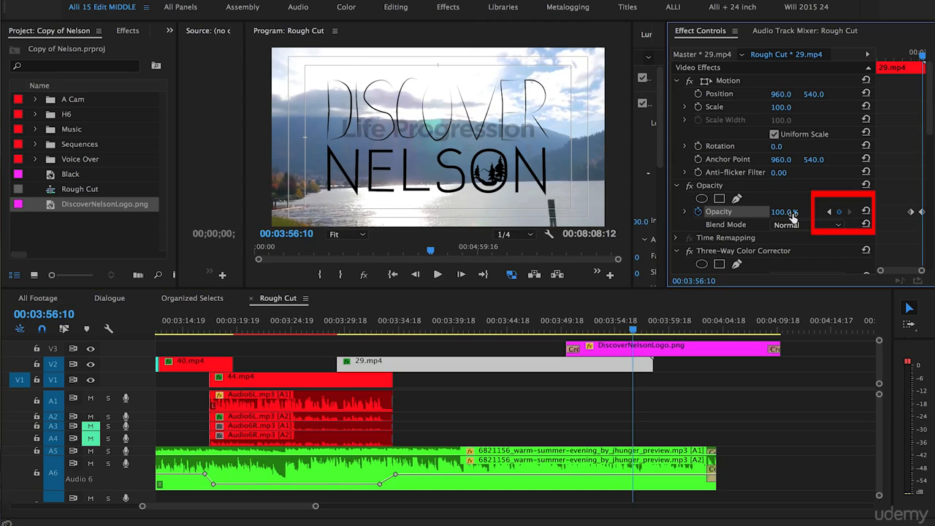
pyautogui.moveTo(784, 212); pyautogui.dragTo(712, 212)
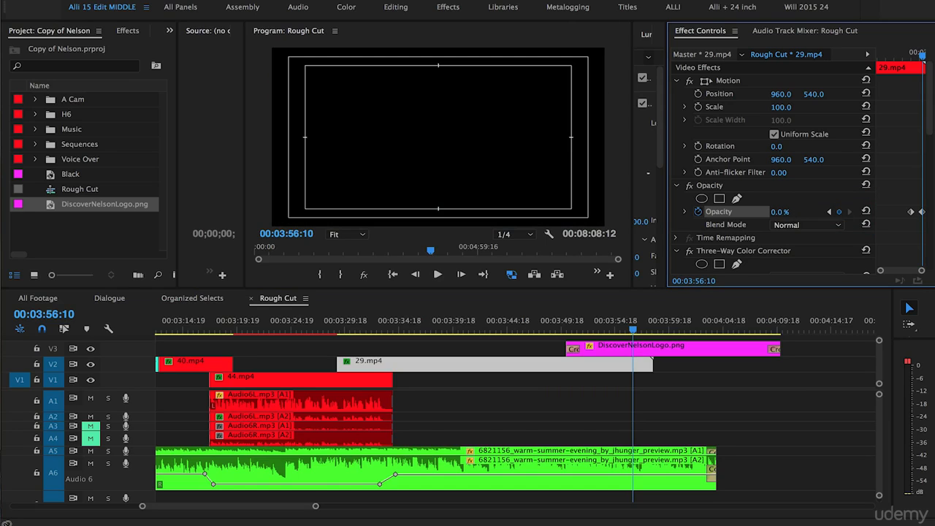
# Trim the end of the logo clip on V3 to the end of 29.mp4 and play the fade from 00:03:50:03.
pyautogui.click(568, 327)
pyautogui.moveTo(567, 326); pyautogui.dragTo(566, 326)
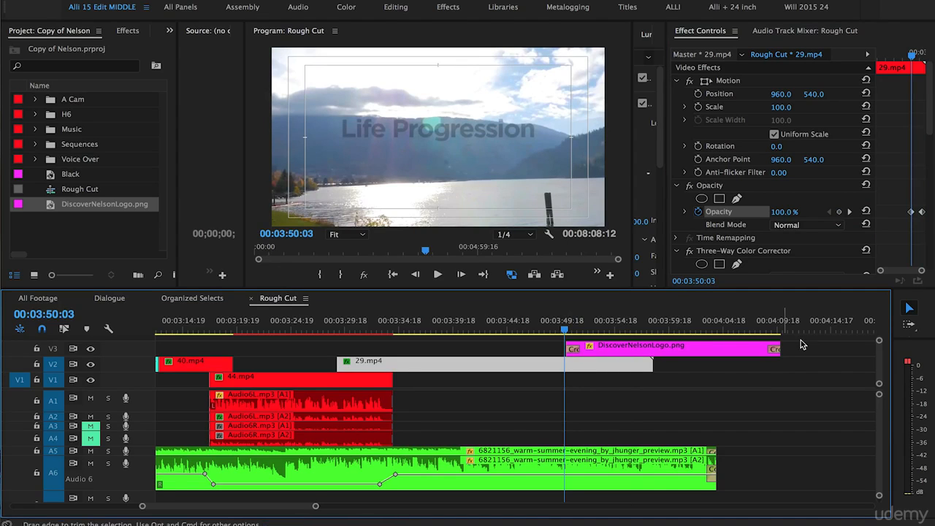
pyautogui.moveTo(787, 349); pyautogui.dragTo(654, 351)
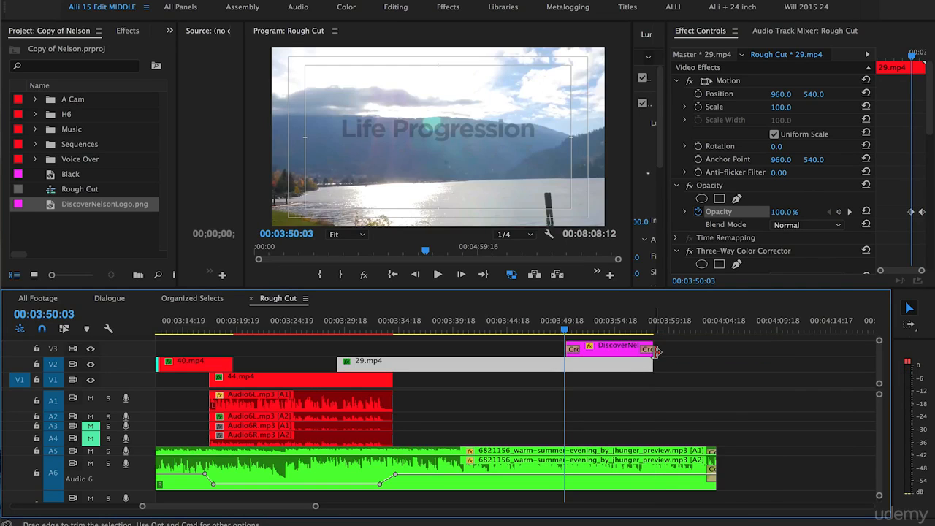
pyautogui.press('space')
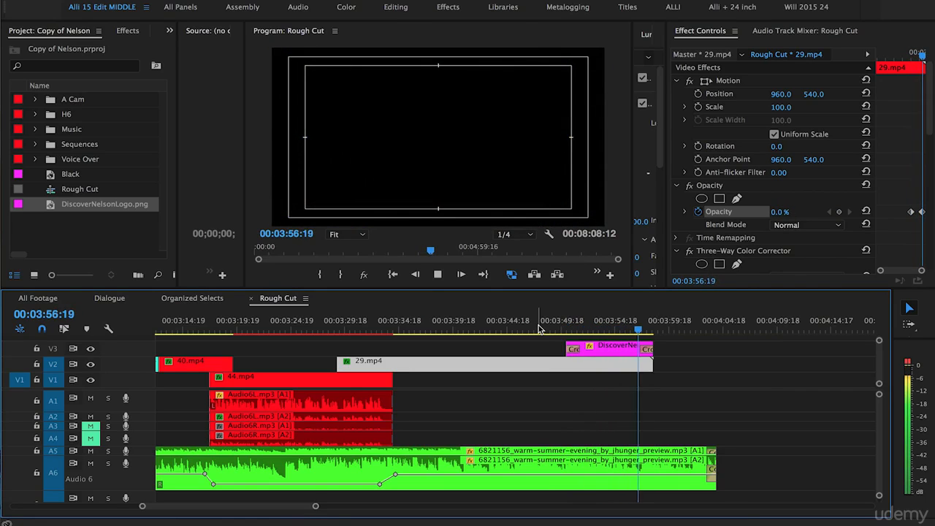
pyautogui.press('space')
# Create a white (FFFFFF) 1920 x 1080, 23.976 fps color matte named "white" in the project.
pyautogui.hotkey('shift', 'f')
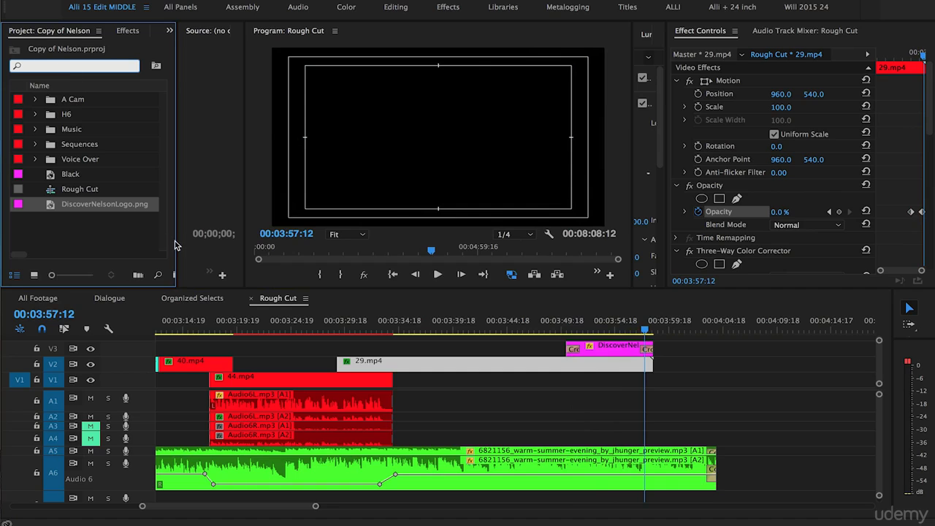
pyautogui.moveTo(177, 241); pyautogui.dragTo(238, 242)
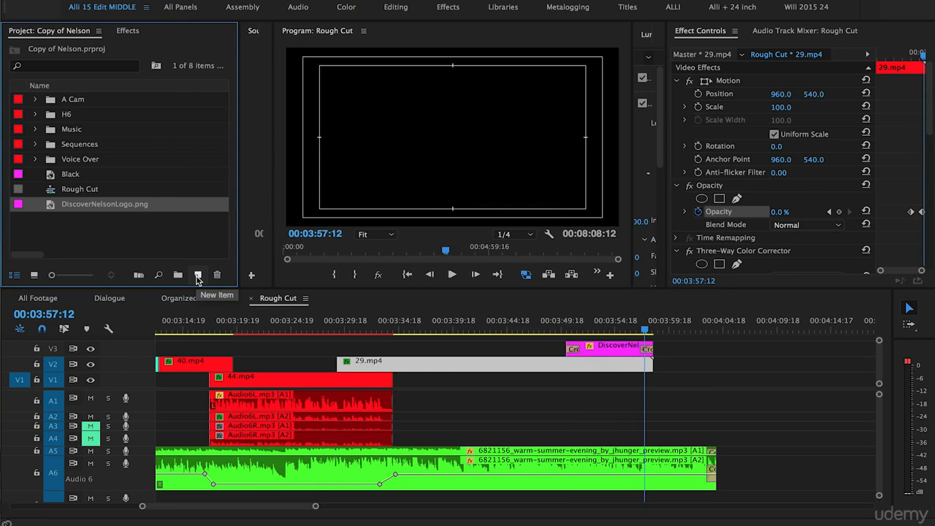
pyautogui.click(196, 276)
pyautogui.click(224, 363)
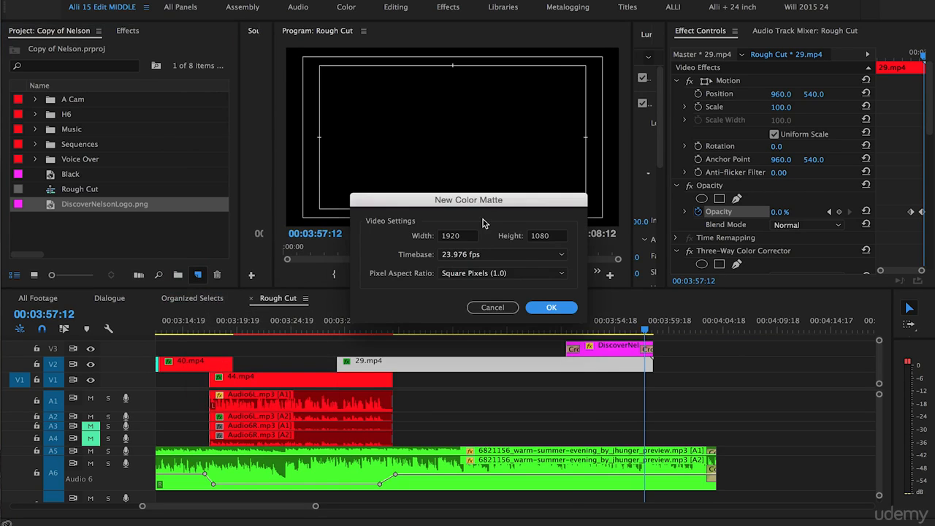
pyautogui.click(551, 307)
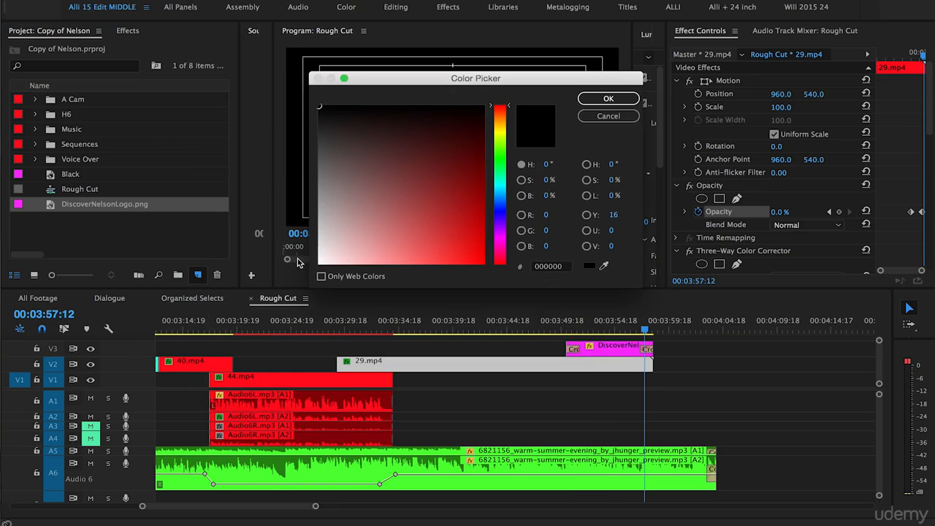
pyautogui.moveTo(333, 252); pyautogui.dragTo(285, 299)
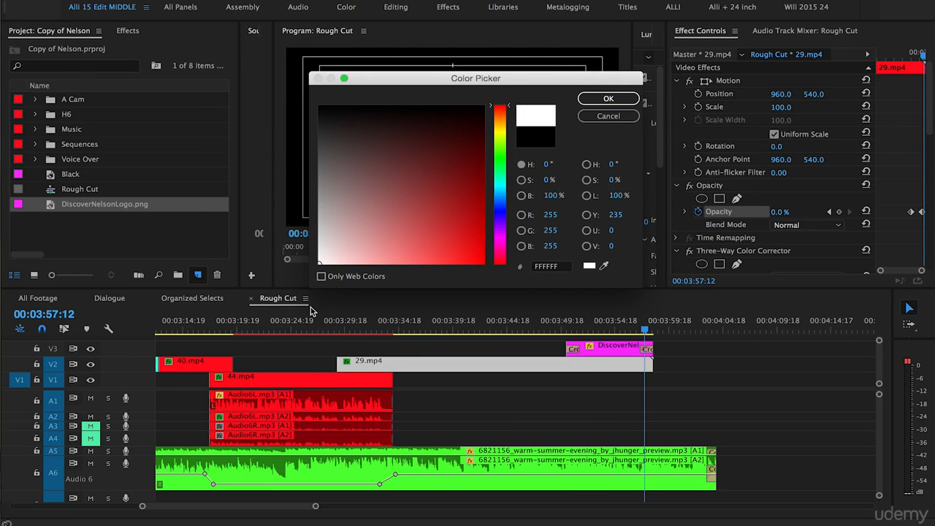
pyautogui.click(607, 100)
pyautogui.write('white')
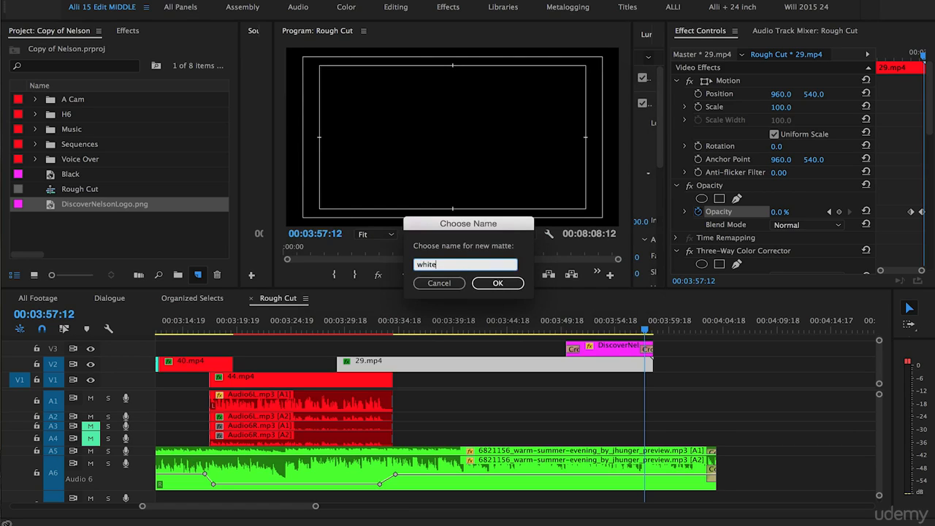
pyautogui.press('Return')
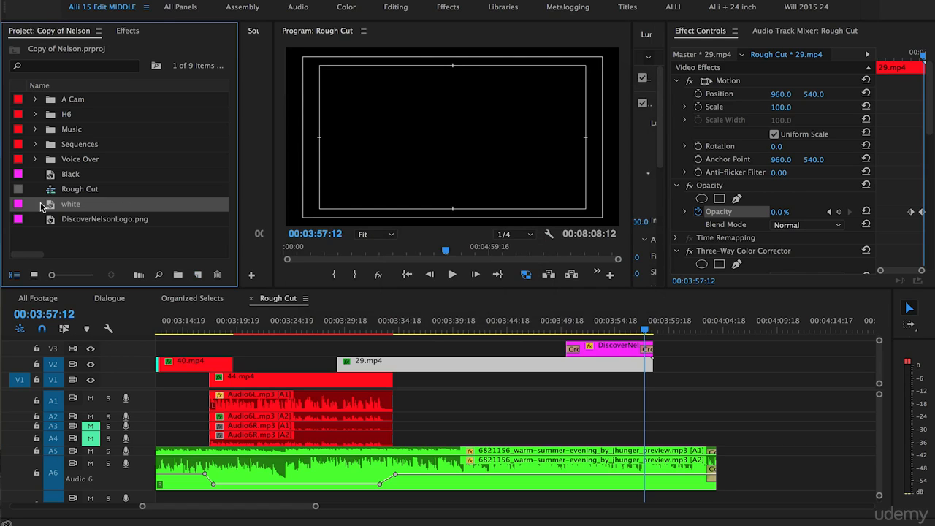
# Place the white matte on V1 beneath 29.mp4, starting where the logo clip begins, and play the section from 00:03:49:16.
pyautogui.moveTo(92, 212); pyautogui.dragTo(650, 400)
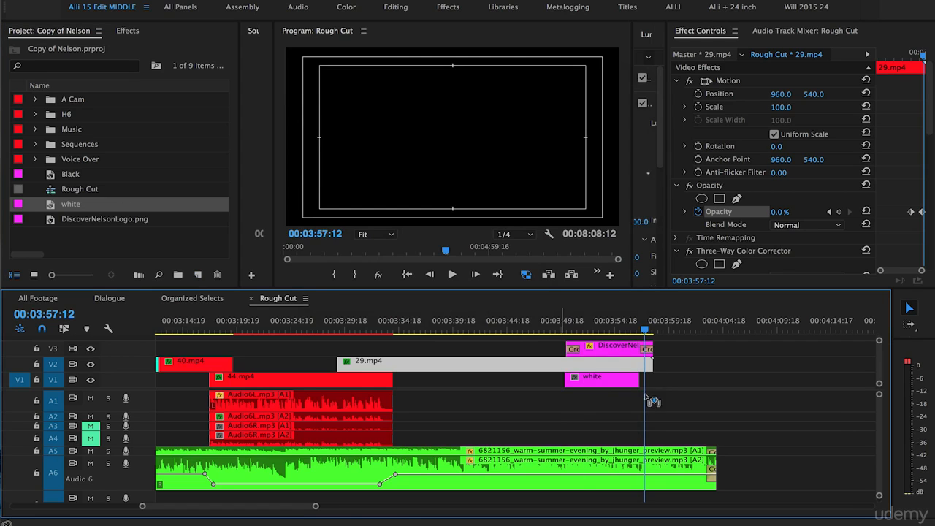
pyautogui.click(562, 324)
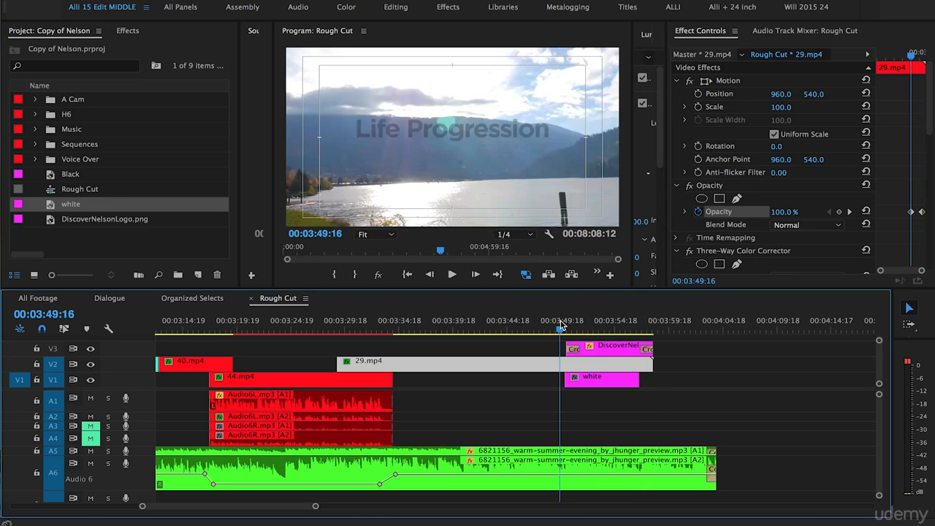
pyautogui.press('space')
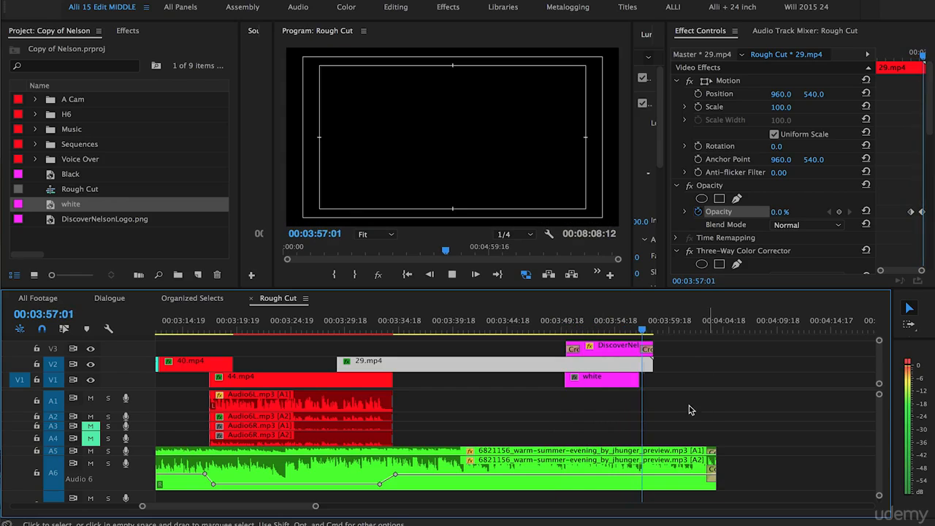
pyautogui.press('space')
# Extend the white matte on V1 to the end of 29.mp4 and scrub over the closing frames.
pyautogui.moveTo(611, 318); pyautogui.dragTo(651, 336)
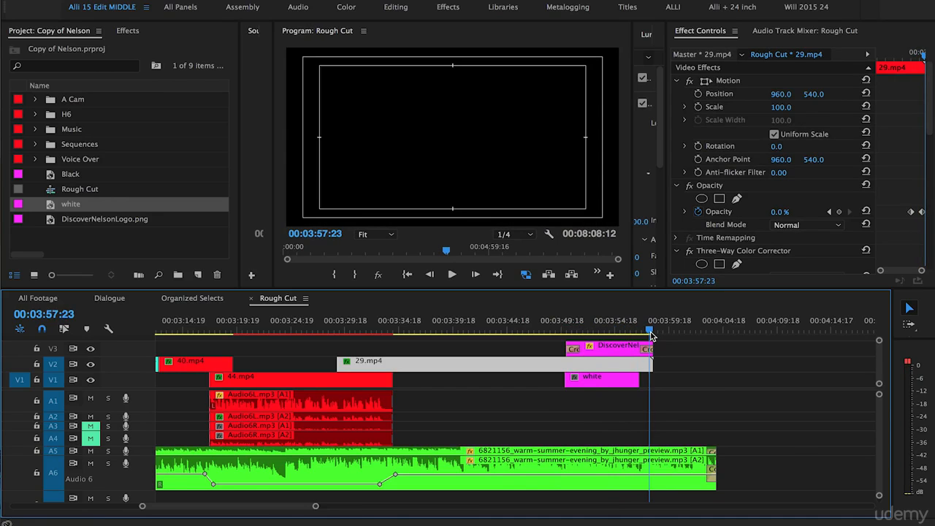
pyautogui.moveTo(639, 380); pyautogui.dragTo(653, 380)
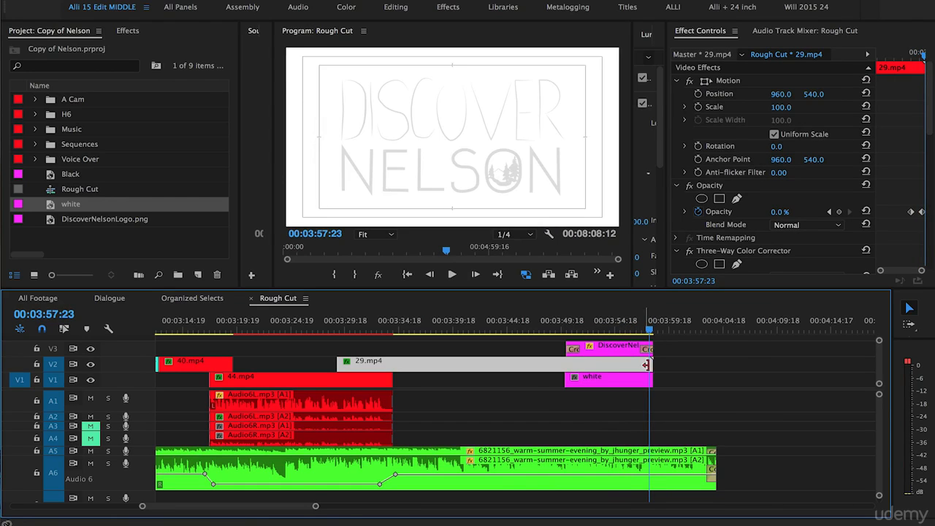
pyautogui.moveTo(622, 328); pyautogui.dragTo(651, 330)
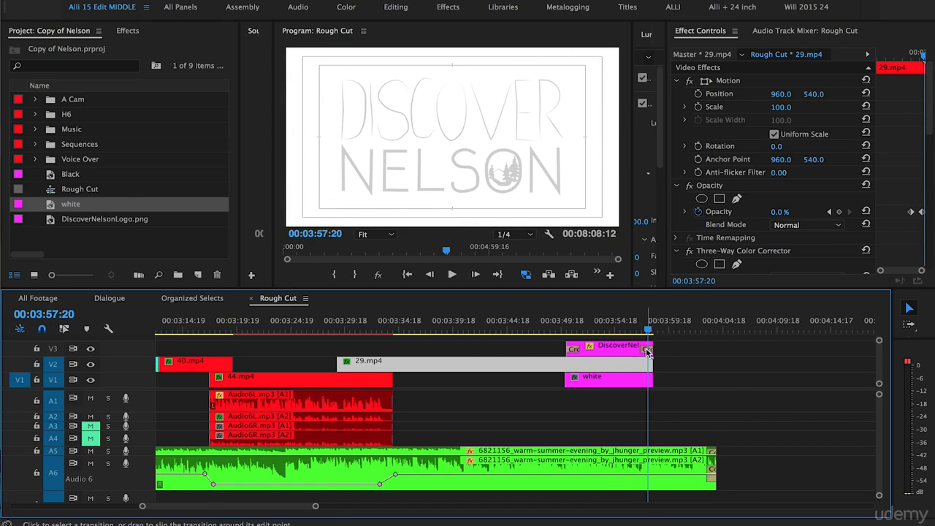
# Save the project, delete the Cross Dissolve at the end of the logo clip, and check the frame at 00:03:58:05.
pyautogui.click(646, 351)
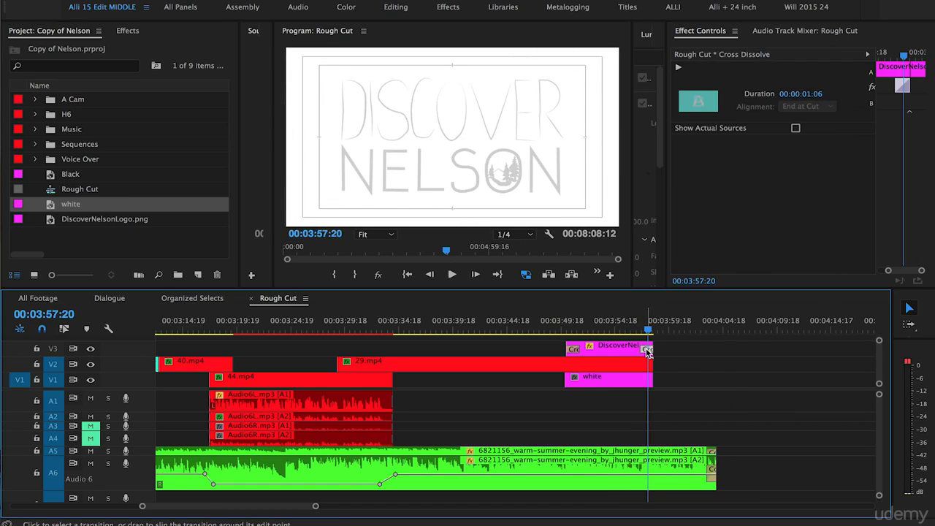
pyautogui.press('super+s')
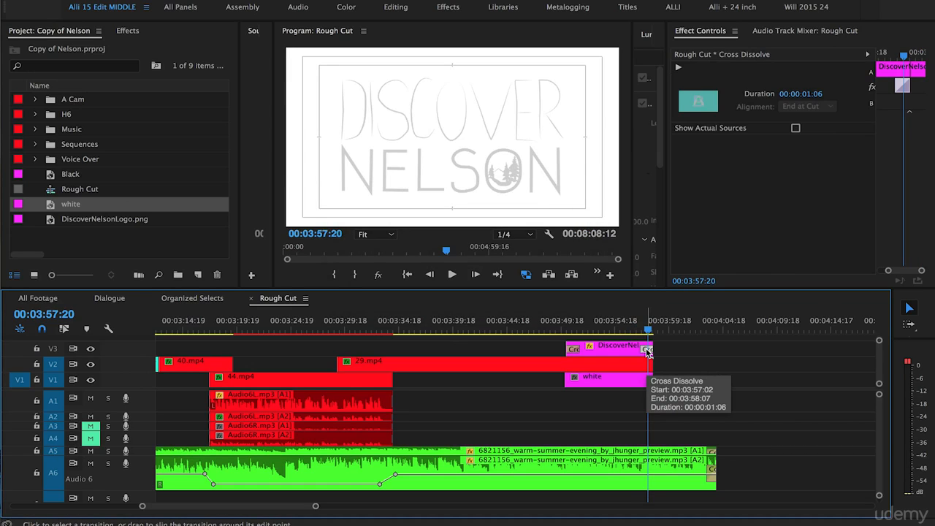
pyautogui.press('Delete')
pyautogui.moveTo(649, 330); pyautogui.dragTo(654, 326)
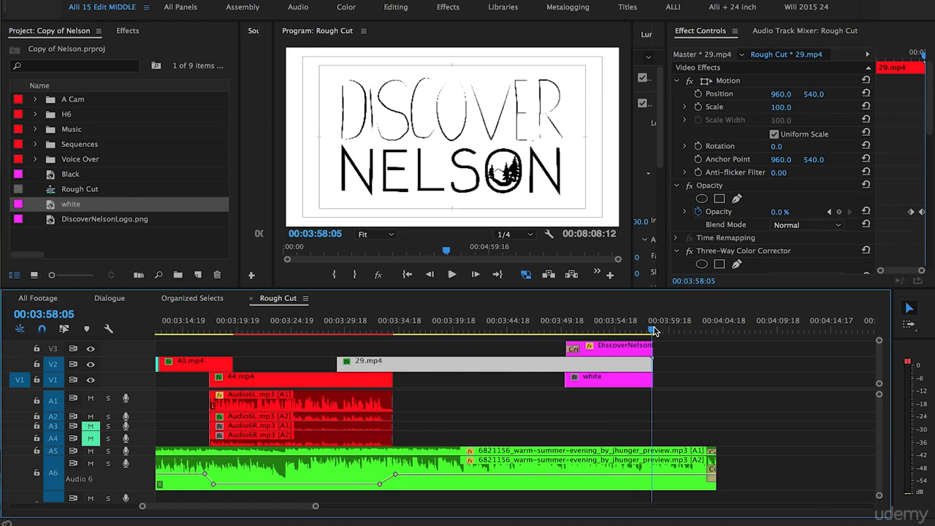
# Trim the music on A5 and A6 to the end of 29.mp4 and lengthen both Constant Power fade-outs to about 00:00:08:08.
pyautogui.moveTo(744, 437); pyautogui.dragTo(652, 459)
pyautogui.click(623, 328)
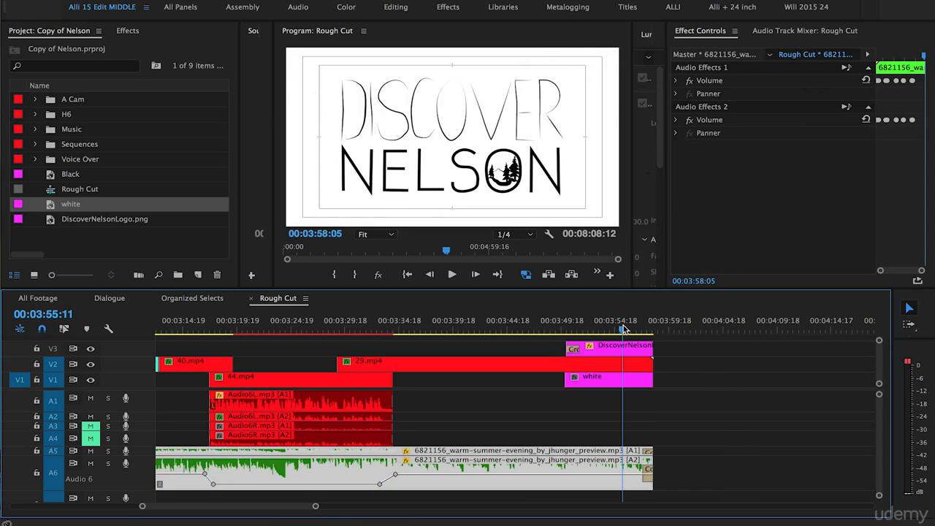
pyautogui.press('=')
pyautogui.press('=')
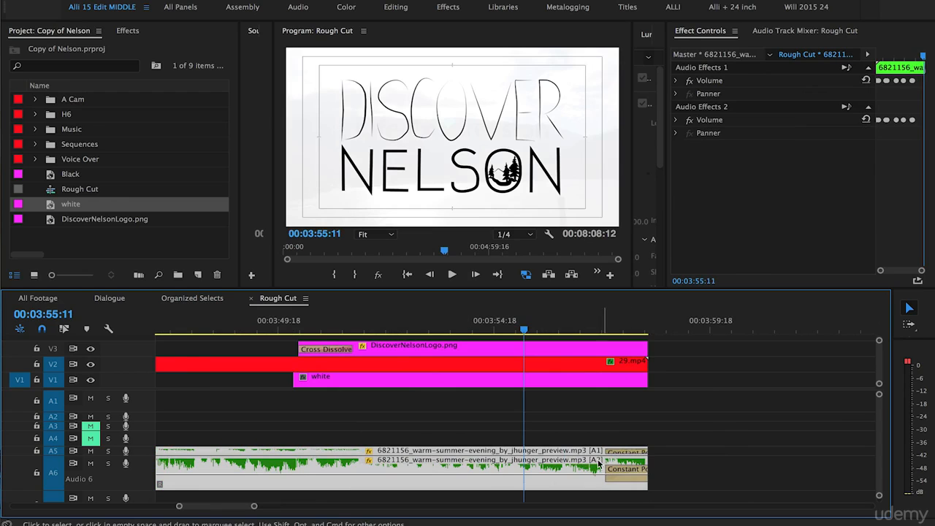
pyautogui.moveTo(610, 462); pyautogui.dragTo(294, 458)
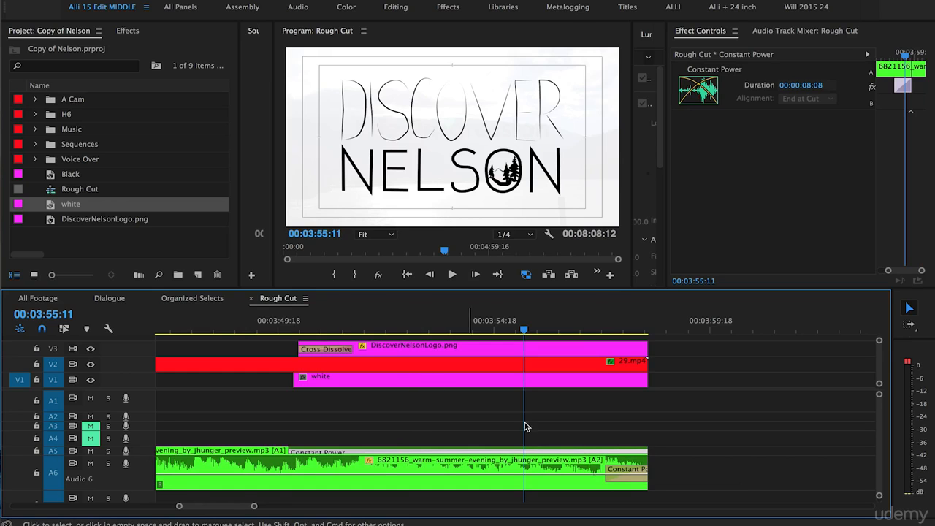
pyautogui.moveTo(612, 471); pyautogui.dragTo(289, 470)
# Play back the closing logo section to check the picture fade and the longer music fade-out.
pyautogui.click(288, 364)
pyautogui.press('space')
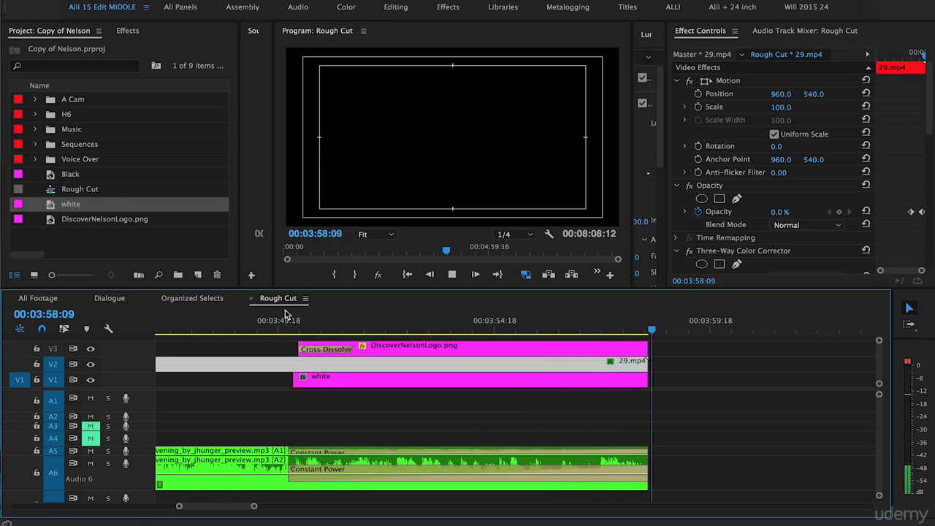
pyautogui.press('space')
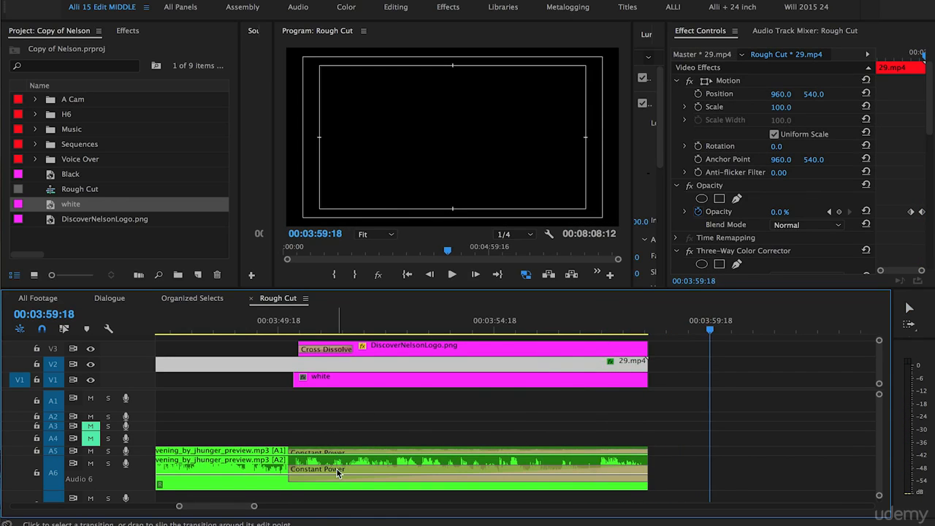
# Add volume keyframes to the A6 music at the start of the Constant Power fade and at the clip's end, and lower the end one.
pyautogui.click(291, 479)
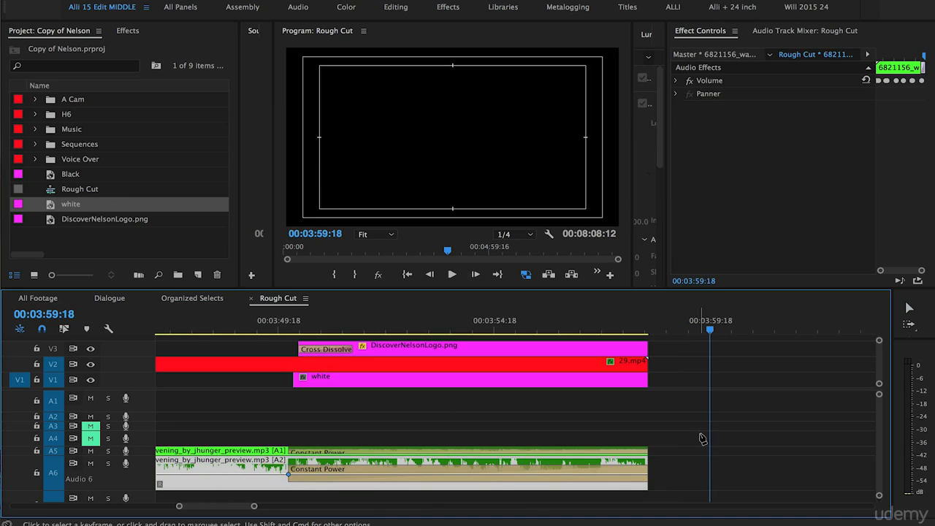
pyautogui.click(648, 476)
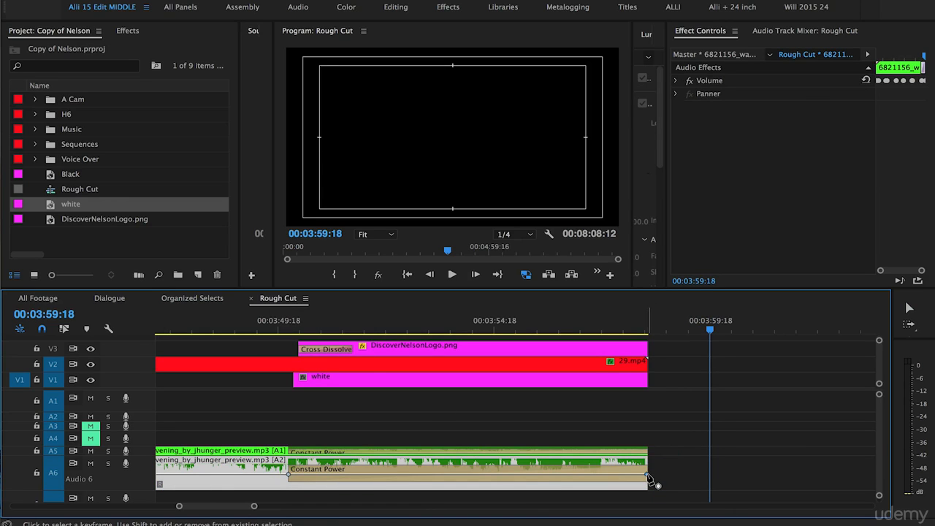
pyautogui.moveTo(647, 476); pyautogui.dragTo(645, 486)
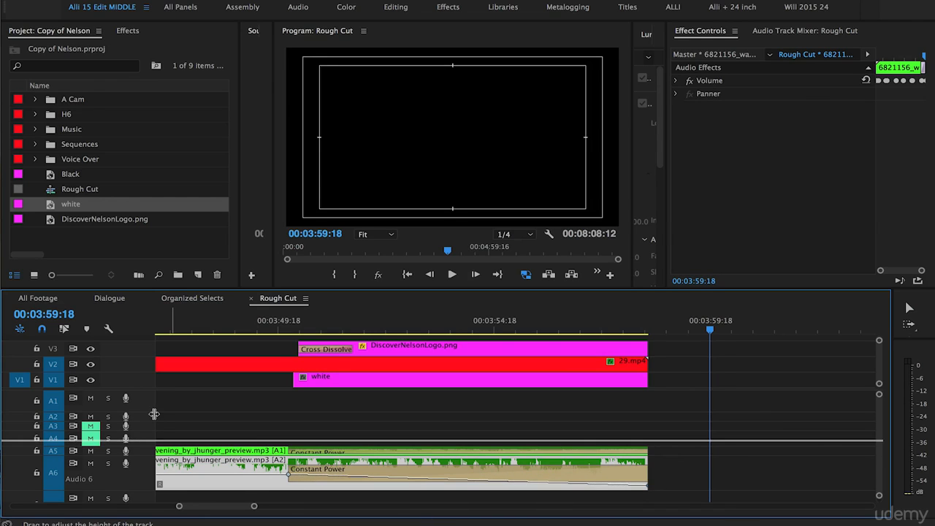
# Enlarge track A5 and add volume keyframes to its music at the start of the fade and the clip's end, lowering the end one.
pyautogui.moveTo(154, 445); pyautogui.dragTo(154, 415)
pyautogui.doubleClick(141, 445)
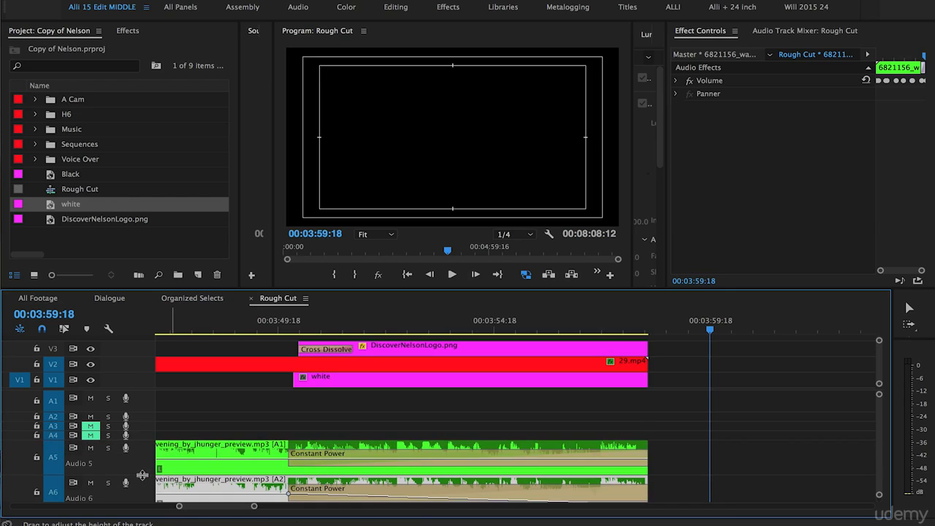
pyautogui.click(286, 460)
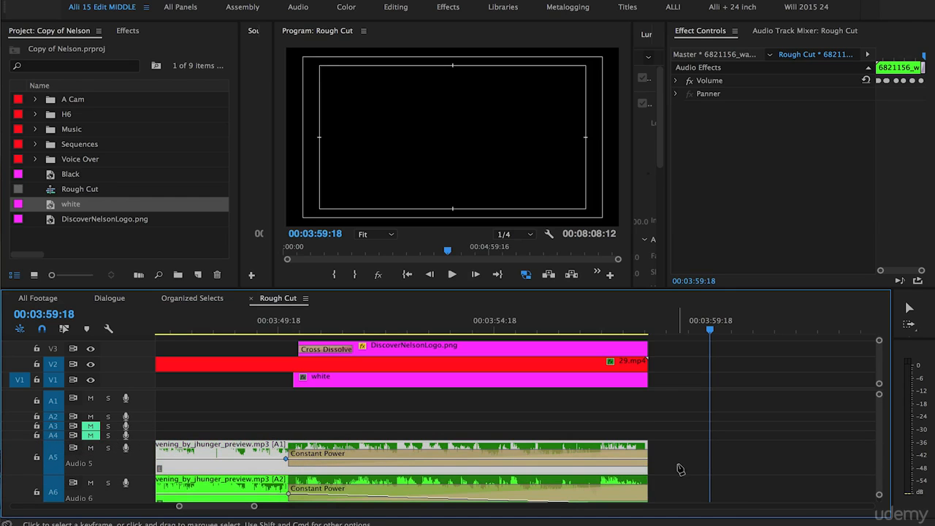
pyautogui.click(646, 460)
pyautogui.moveTo(646, 460); pyautogui.dragTo(649, 470)
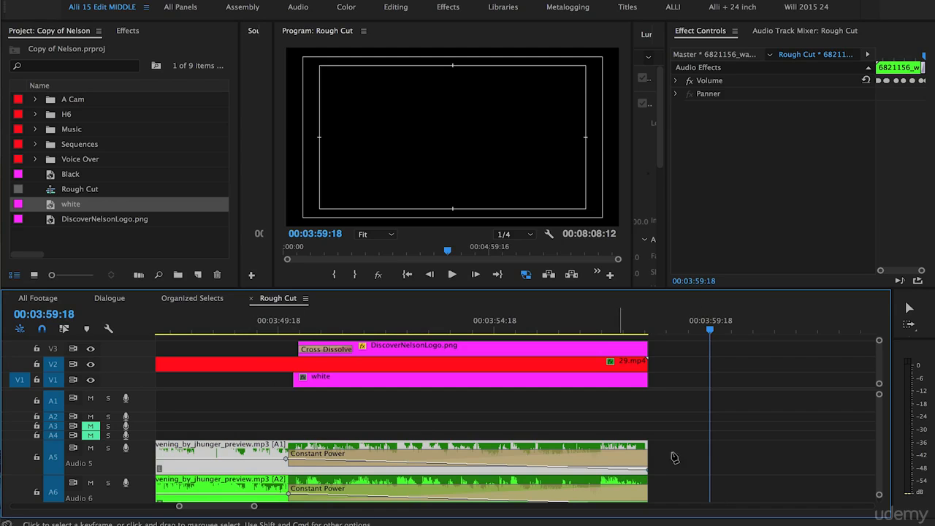
# Play back the ending from about 00:03:49:21 to check the keyframed music fade under the logo.
pyautogui.click(283, 330)
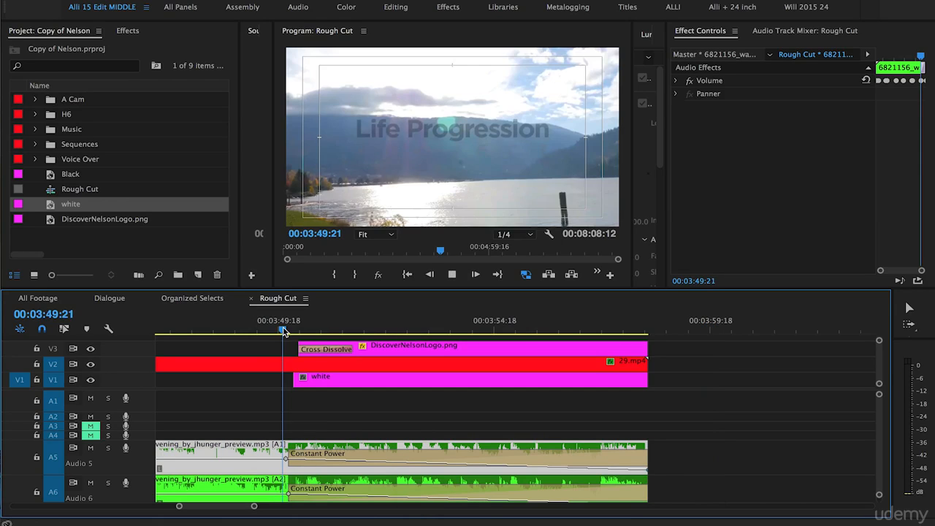
pyautogui.press('space')
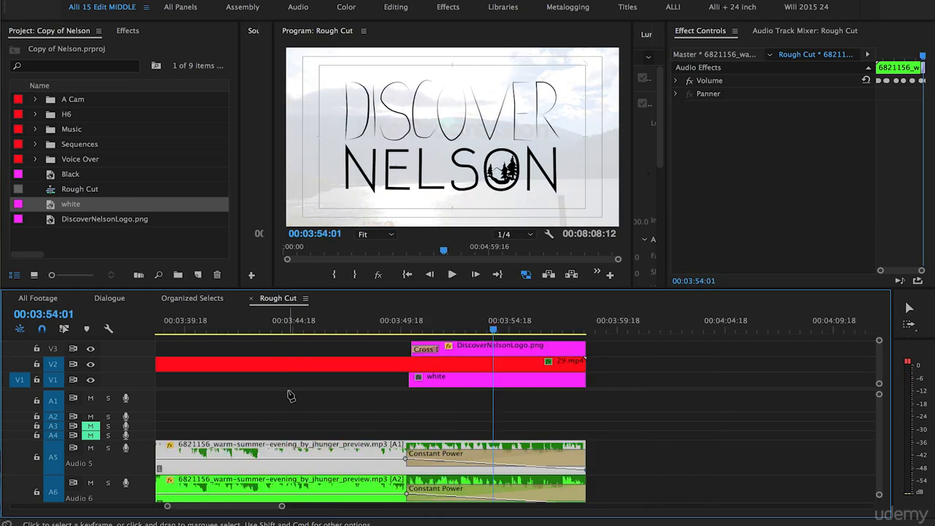
# Place DiscoverNelsonLogo.png on V3 at the very start of the Rough Cut, above 1.mp4.
pyautogui.press('-')
pyautogui.press('-')
pyautogui.press('-')
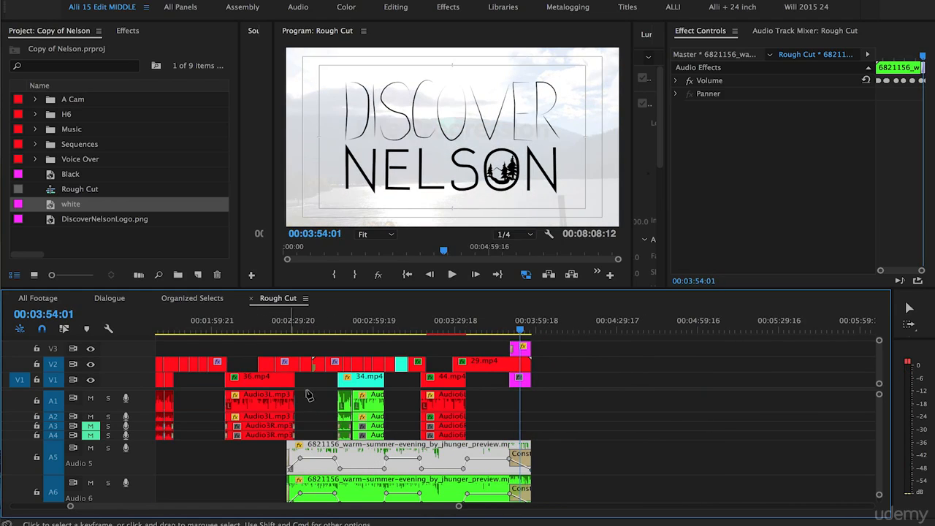
pyautogui.press('\\')
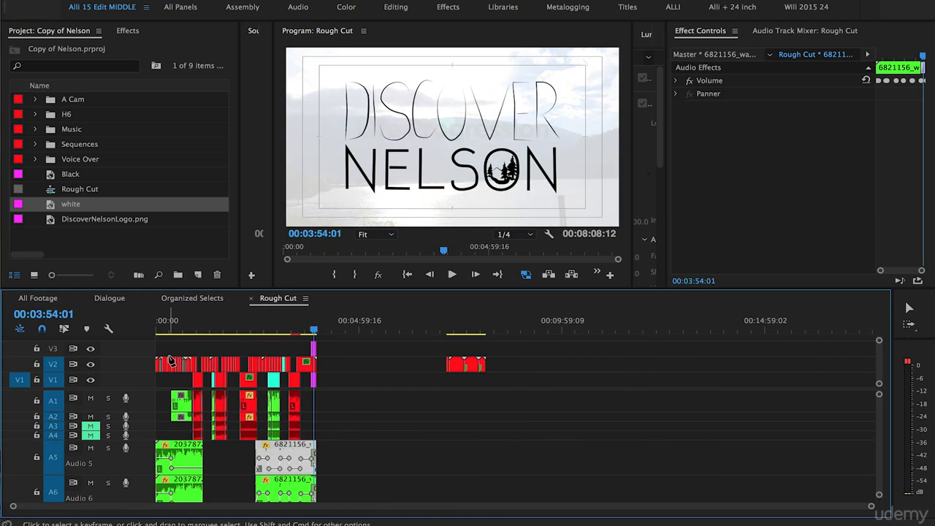
pyautogui.moveTo(199, 328); pyautogui.dragTo(126, 324)
pyautogui.press('=')
pyautogui.press('=')
pyautogui.press('=')
pyautogui.press('=')
pyautogui.press('=')
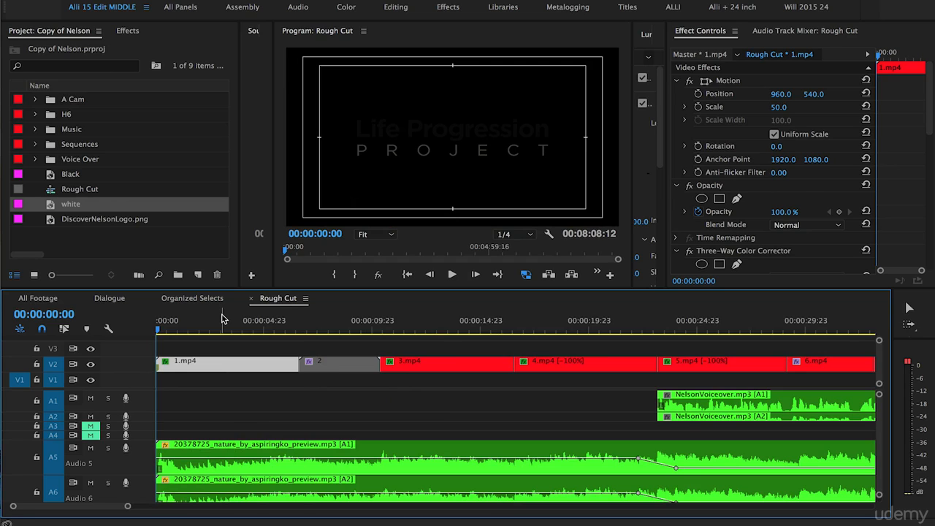
pyautogui.press('=')
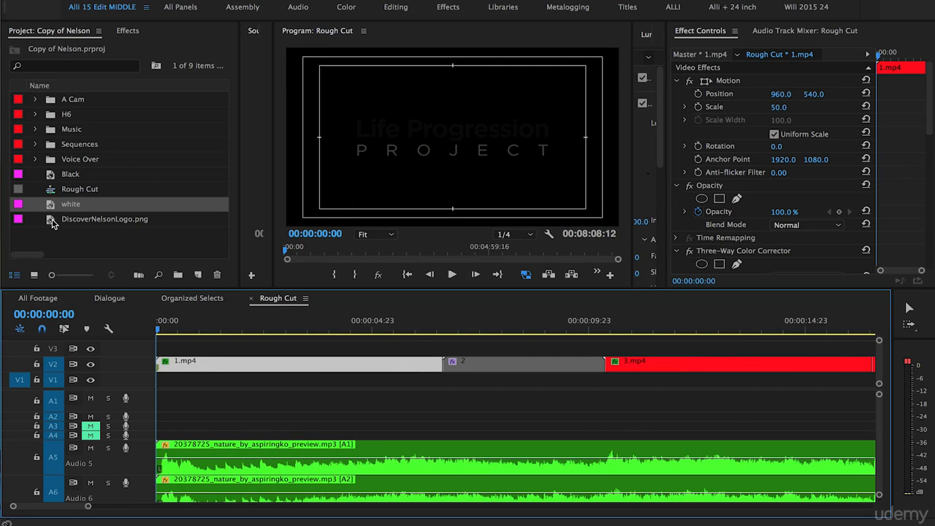
pyautogui.moveTo(52, 223); pyautogui.dragTo(170, 331)
# Set the Scale of the opening DiscoverNelsonLogo.png clip to 25.
pyautogui.click(250, 354)
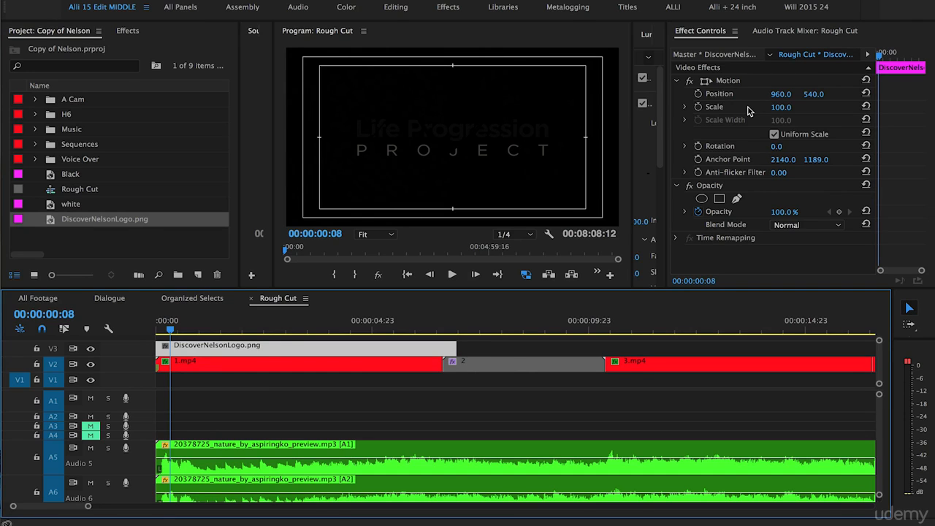
pyautogui.click(776, 107)
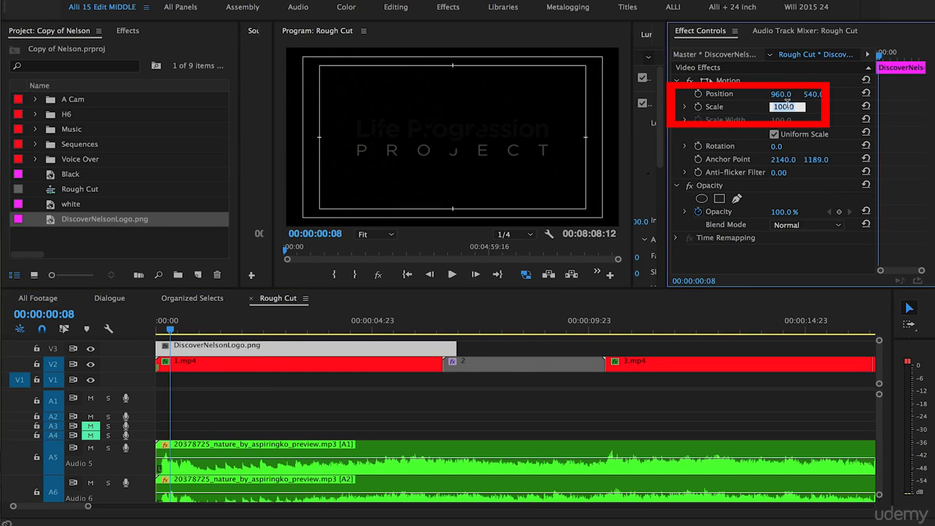
pyautogui.write('2')
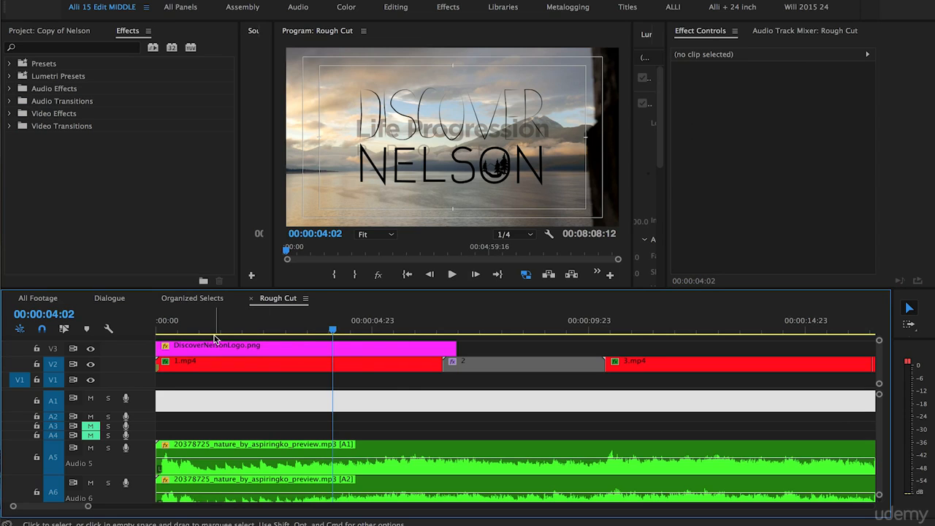
# Apply the Invert video effect from the Channel group to the opening logo clip on V3.
pyautogui.click(300, 347)
pyautogui.moveTo(338, 331); pyautogui.dragTo(392, 351)
pyautogui.press('Home')
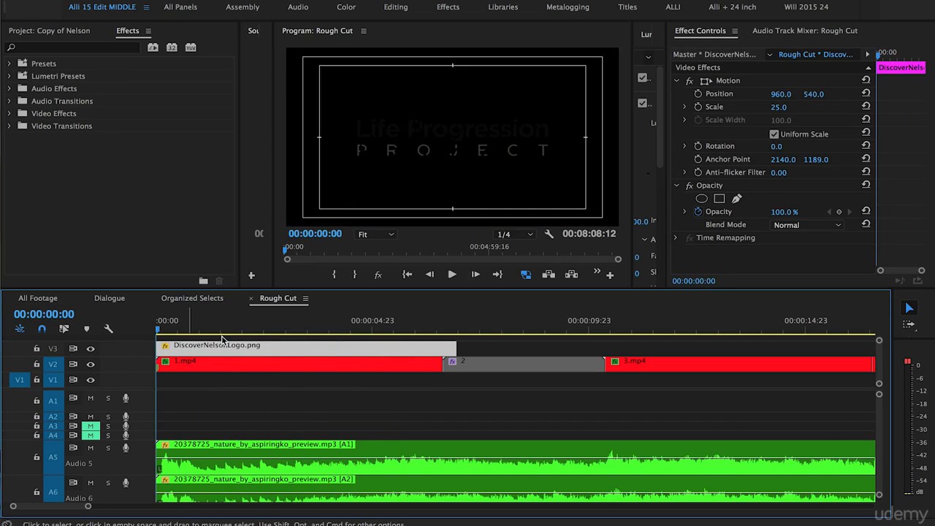
pyautogui.moveTo(175, 330)
pyautogui.mouseDown()
pyautogui.moveTo(243, 330)
pyautogui.moveTo(165, 330)
pyautogui.mouseUp()
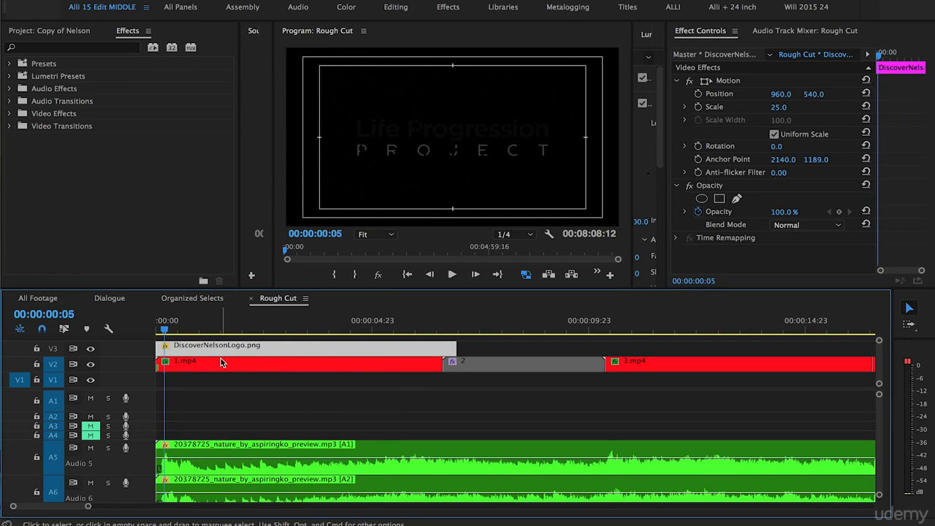
pyautogui.click(73, 48)
pyautogui.write('invert')
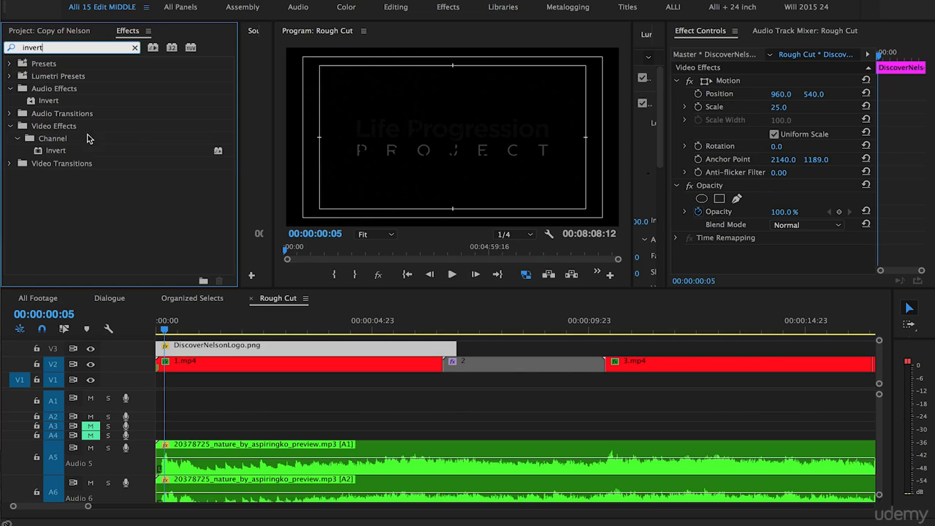
pyautogui.click(42, 152)
pyautogui.moveTo(112, 210); pyautogui.dragTo(190, 349)
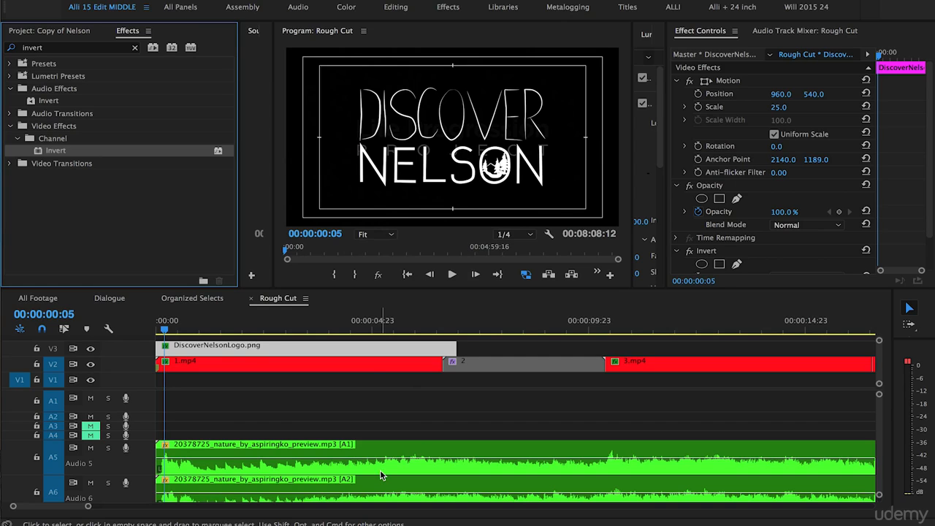
# Play back the opening from 00:00:00:00 to check the inverted logo against the wiping title shot.
pyautogui.moveTo(199, 330); pyautogui.dragTo(124, 332)
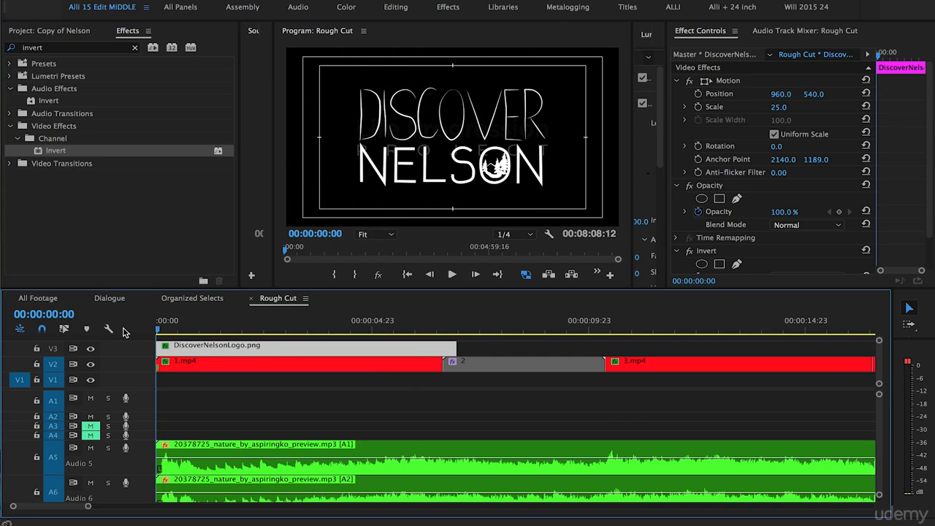
pyautogui.press('space')
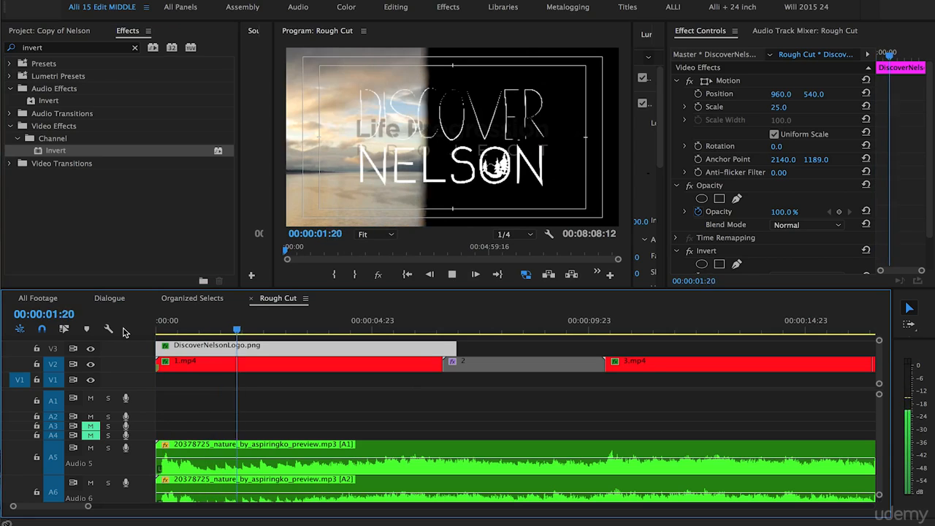
pyautogui.press('space')
# Trim the opening logo clip to end with 1.mp4 and enable Position keyframing for it at 00:00:00:20.
pyautogui.moveTo(220, 331); pyautogui.dragTo(195, 332)
pyautogui.moveTo(467, 348); pyautogui.dragTo(434, 348)
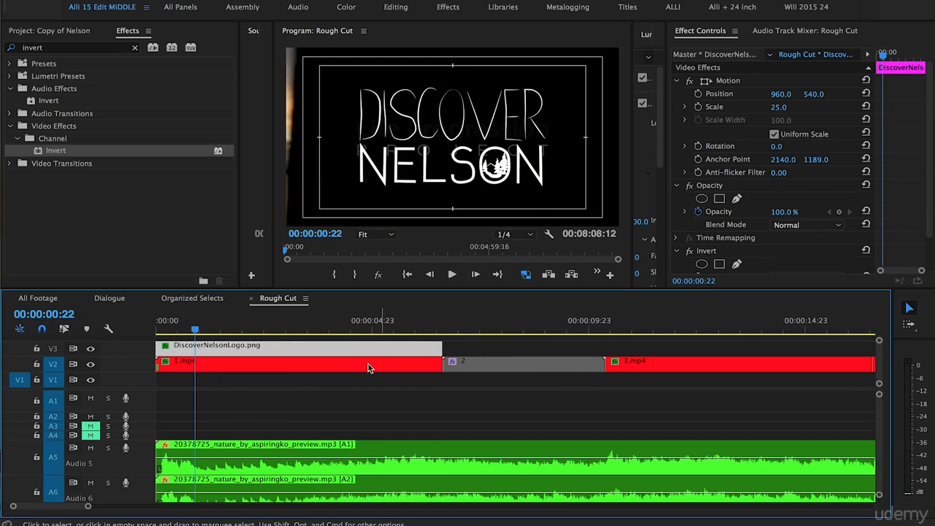
pyautogui.press('Left')
pyautogui.press('Left')
pyautogui.press('Left')
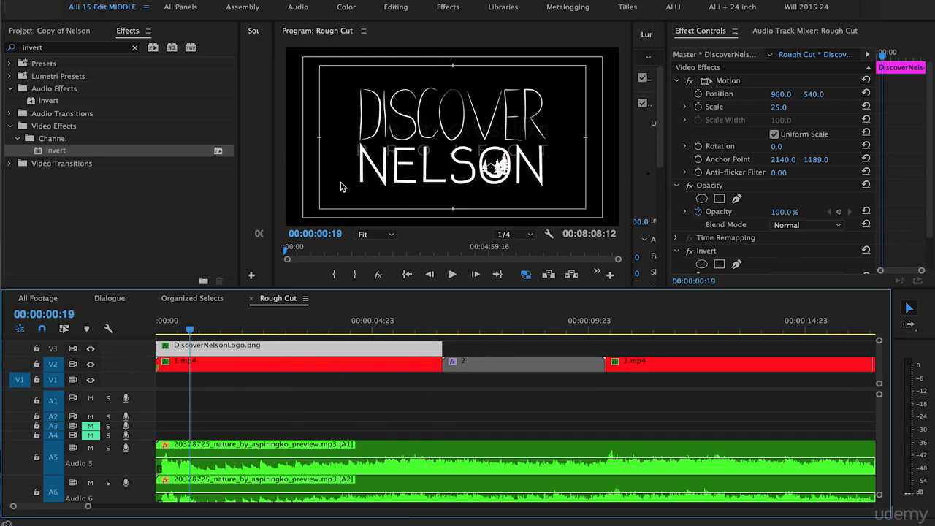
pyautogui.press('Right')
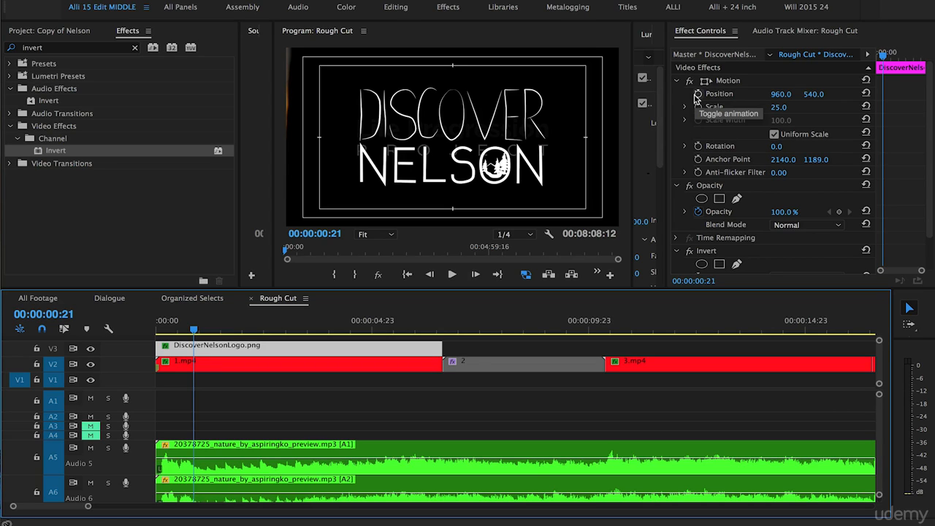
pyautogui.press('Left')
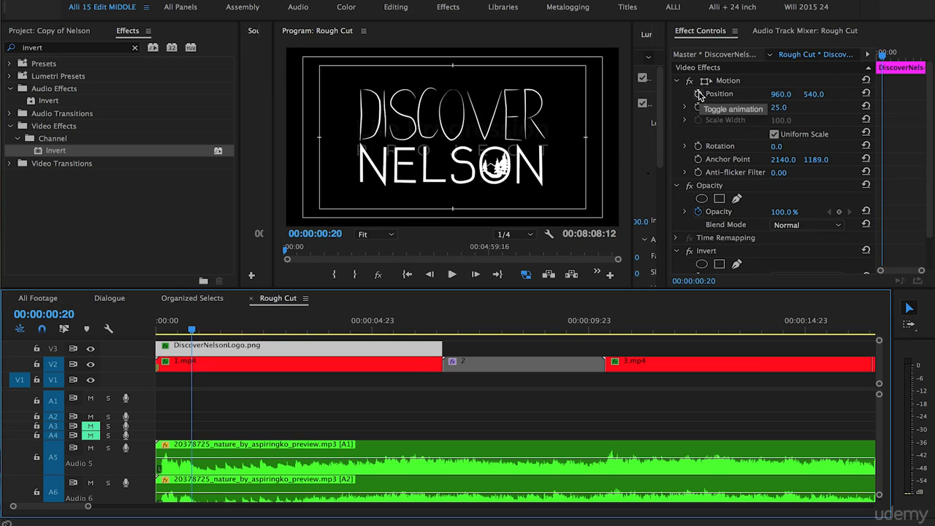
pyautogui.click(699, 94)
# Add a second Position keyframe at 00:00:04:14 by moving the logo horizontally to 2531, out of the frame.
pyautogui.press('Right')
pyautogui.press('Right')
pyautogui.press('Right')
pyautogui.press('Right')
pyautogui.press('Right')
pyautogui.press('Right')
pyautogui.press('Right')
pyautogui.press('Right')
pyautogui.press('Right')
pyautogui.press('Right')
pyautogui.press('Right')
pyautogui.press('Right')
pyautogui.press('Right')
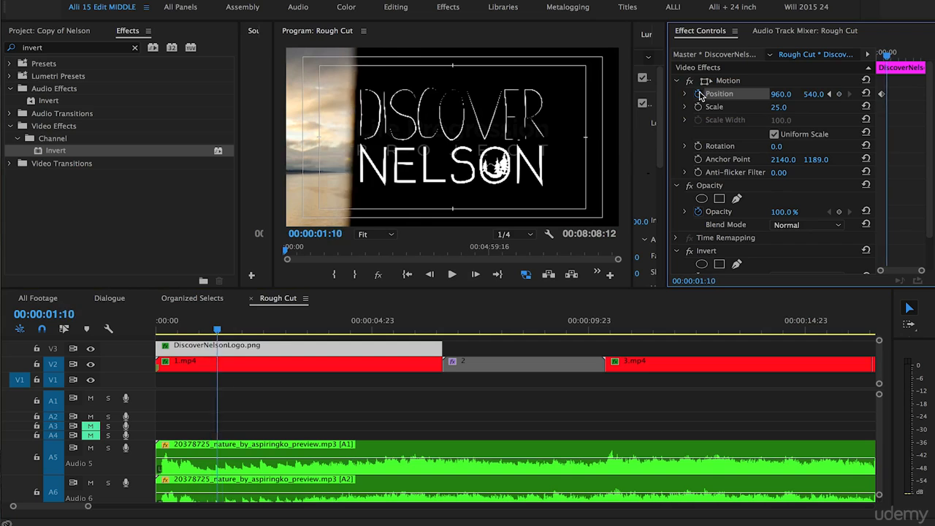
pyautogui.press('Right')
pyautogui.press('Right')
pyautogui.press('Right')
pyautogui.press('Right')
pyautogui.press('Right')
pyautogui.press('Right')
pyautogui.press('Right')
pyautogui.press('Right')
pyautogui.press('Right')
pyautogui.press('Right')
pyautogui.press('Right')
pyautogui.press('Right')
pyautogui.press('Right')
pyautogui.press('Right')
pyautogui.press('Right')
pyautogui.press('Right')
pyautogui.press('Right')
pyautogui.press('Right')
pyautogui.press('Right')
pyautogui.press('Right')
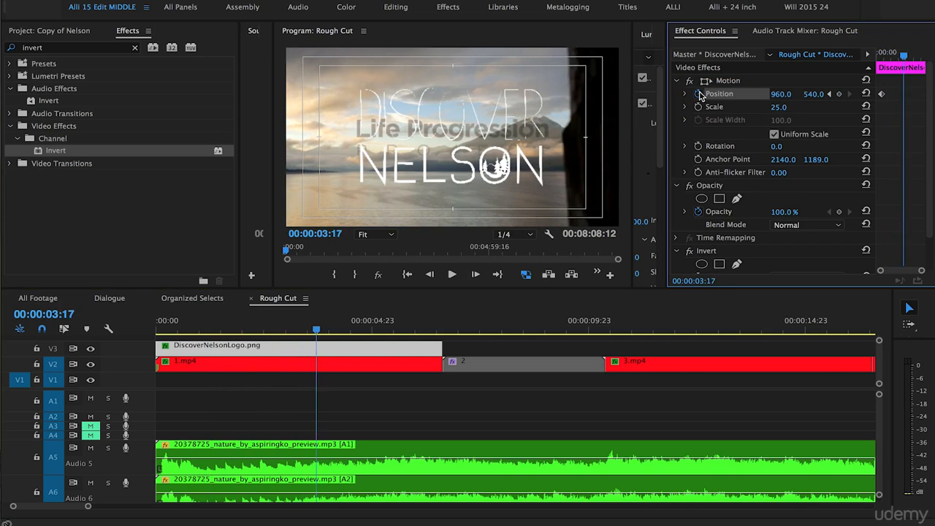
pyautogui.press('Right')
pyautogui.press('Right')
pyautogui.press('Right')
pyautogui.press('Right')
pyautogui.press('Right')
pyautogui.press('Right')
pyautogui.press('Right')
pyautogui.press('Right')
pyautogui.press('Right')
pyautogui.press('Right')
pyautogui.press('Right')
pyautogui.press('Right')
pyautogui.press('Right')
pyautogui.press('Right')
pyautogui.press('Right')
pyautogui.press('Right')
pyautogui.press('Right')
pyautogui.press('Right')
pyautogui.press('Right')
pyautogui.press('Right')
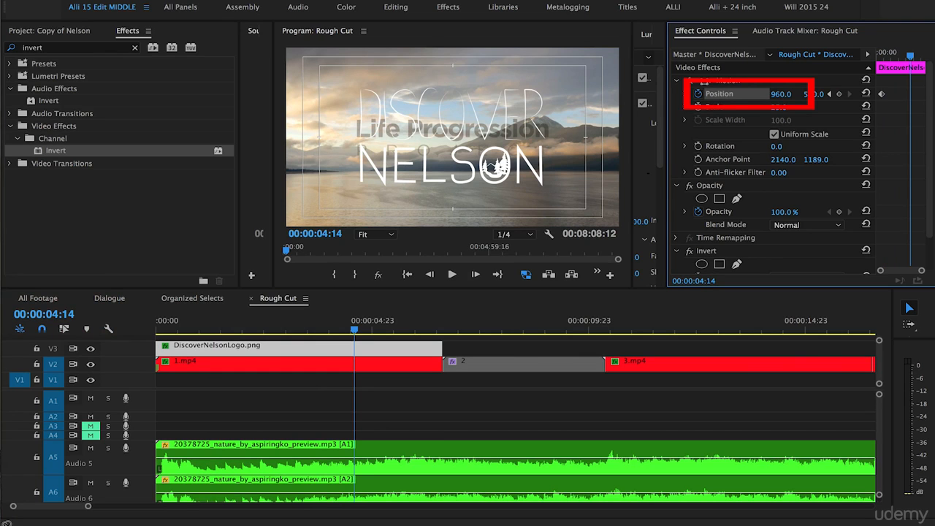
pyautogui.moveTo(780, 94); pyautogui.dragTo(848, 94)
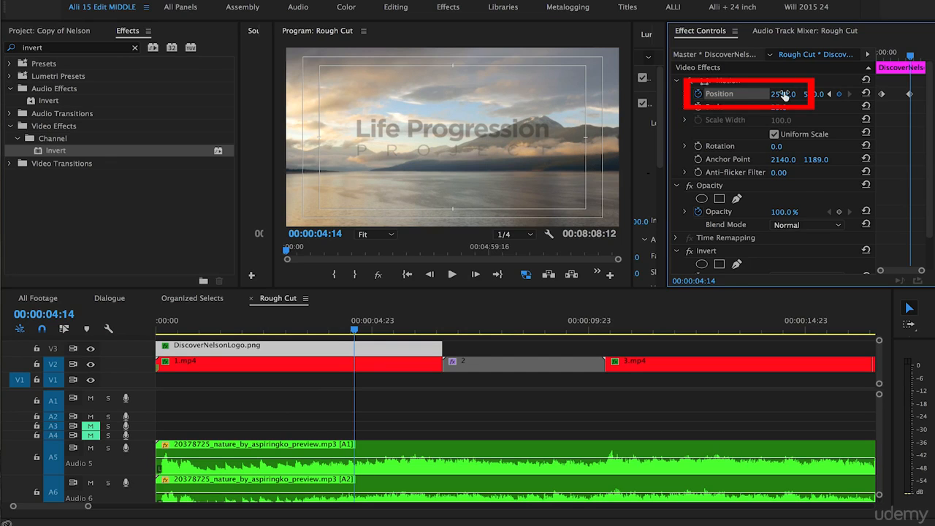
# Play back the opening from the start to check the logo's sideways movement with the shot reveal.
pyautogui.moveTo(184, 326); pyautogui.dragTo(100, 335)
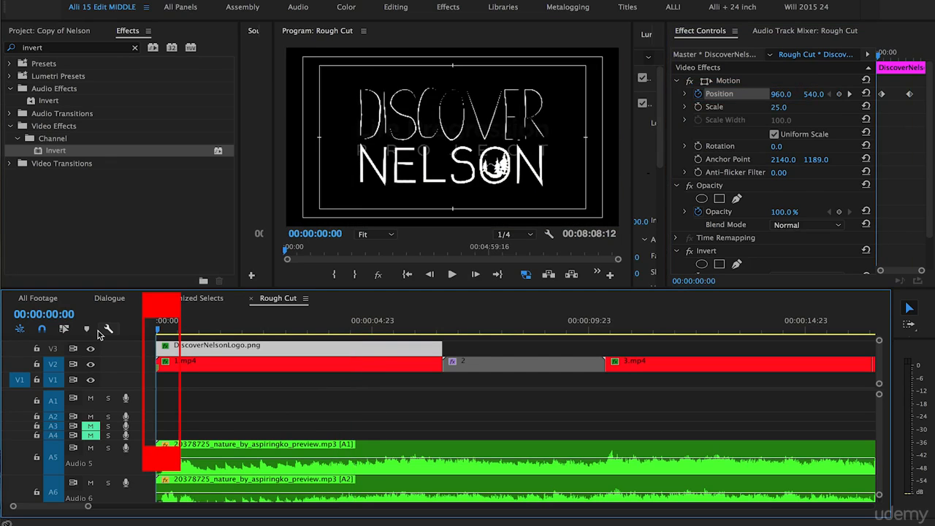
pyautogui.press('space')
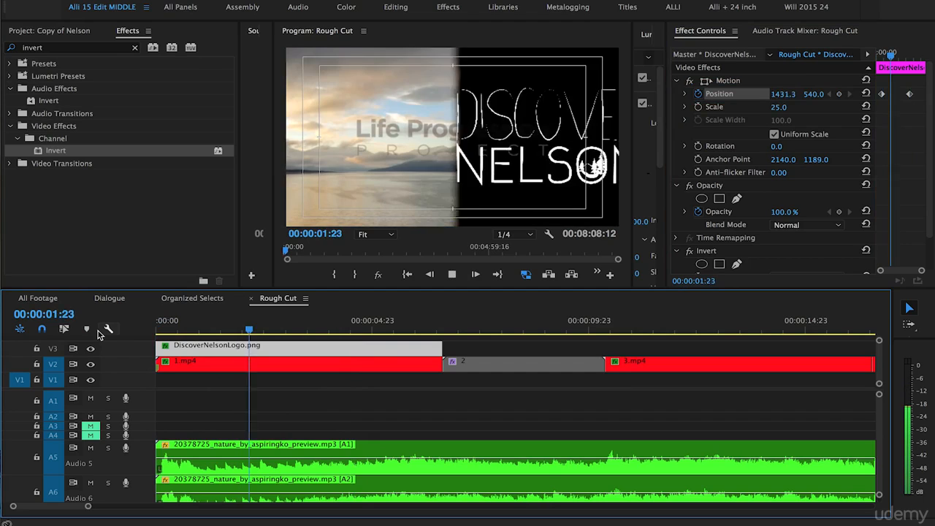
pyautogui.press('space')
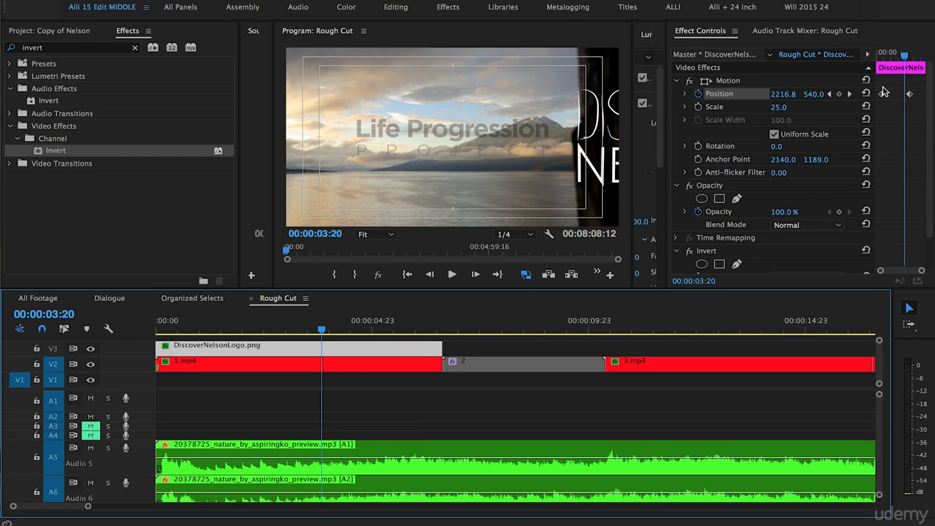
# Select the second Position keyframe and step through the frames to 00:00:04:14 to examine the logo against the reveal edge.
pyautogui.click(910, 94)
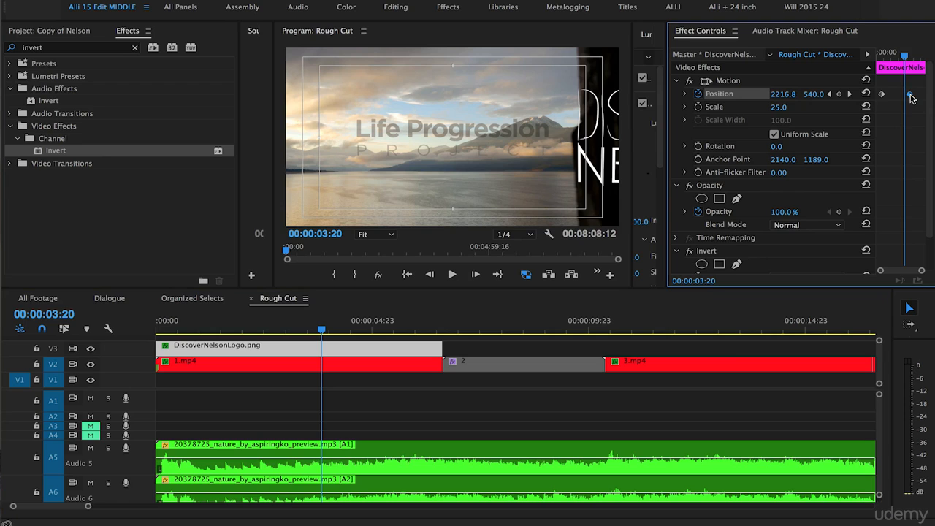
pyautogui.press('Right')
pyautogui.press('Right')
pyautogui.press('Right')
pyautogui.press('Right')
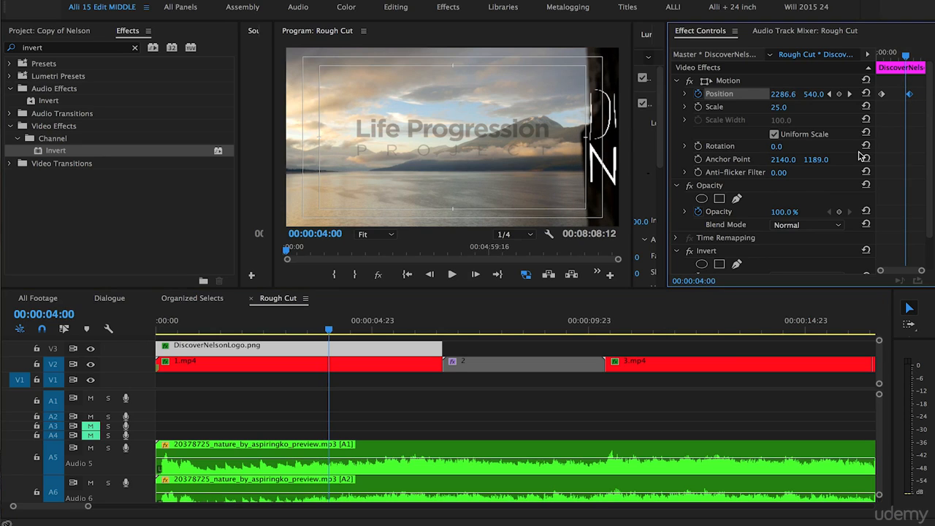
pyautogui.press('Right')
pyautogui.press('Right')
pyautogui.press('Right')
pyautogui.press('Right')
pyautogui.press('Right')
pyautogui.press('Right')
pyautogui.press('Right')
pyautogui.press('Right')
pyautogui.press('Right')
pyautogui.press('Right')
pyautogui.press('Right')
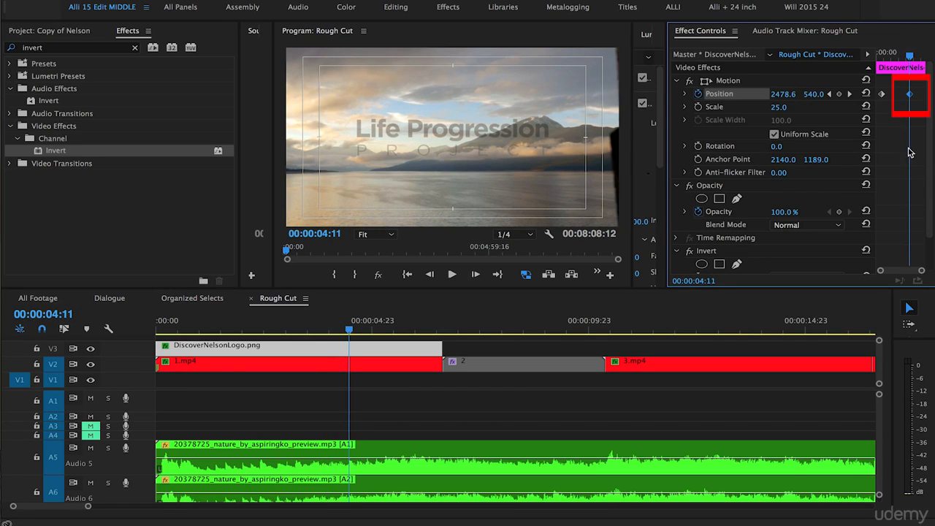
pyautogui.press('Right')
pyautogui.press('Right')
pyautogui.press('Right')
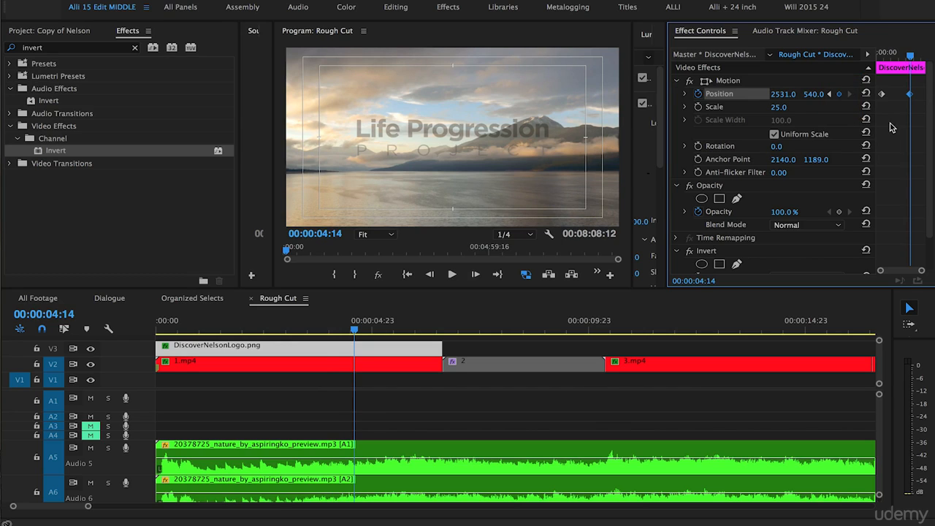
# Step frame by frame from 00:00:03:21 to 00:00:04:11 to compare the logo's speed with the shot's wiping edge.
pyautogui.press('Right')
pyautogui.press('Right')
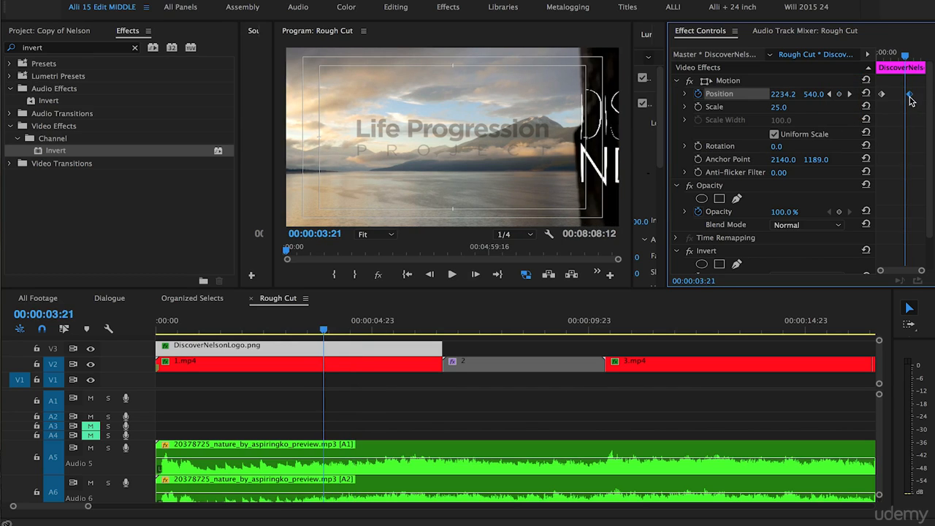
pyautogui.press('Right')
pyautogui.press('Right')
pyautogui.press('Right')
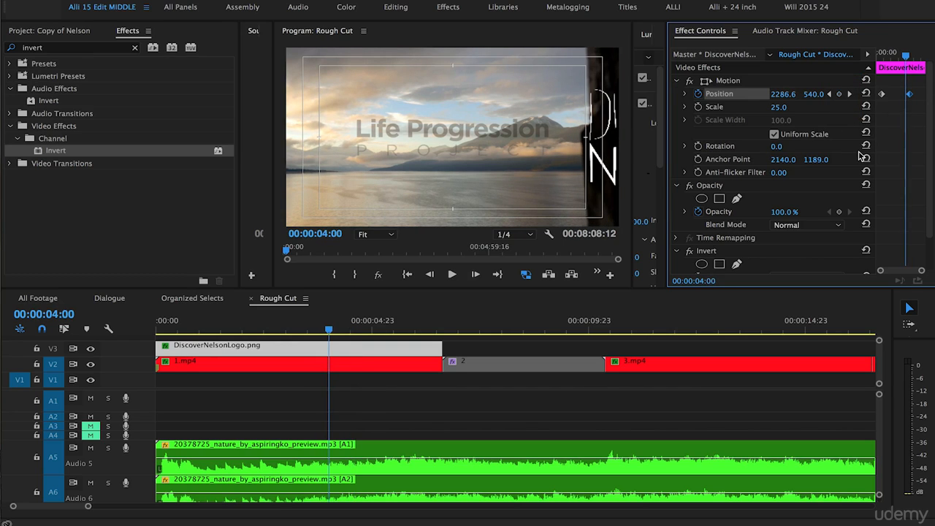
pyautogui.press('Right')
pyautogui.press('Right')
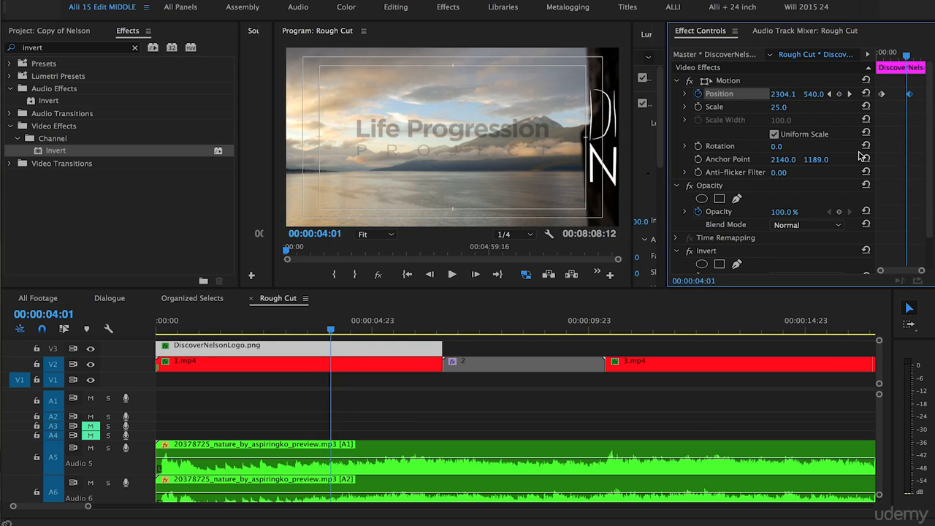
pyautogui.press('Right')
pyautogui.press('Right')
pyautogui.press('Right')
pyautogui.press('Right')
pyautogui.press('Right')
pyautogui.press('Right')
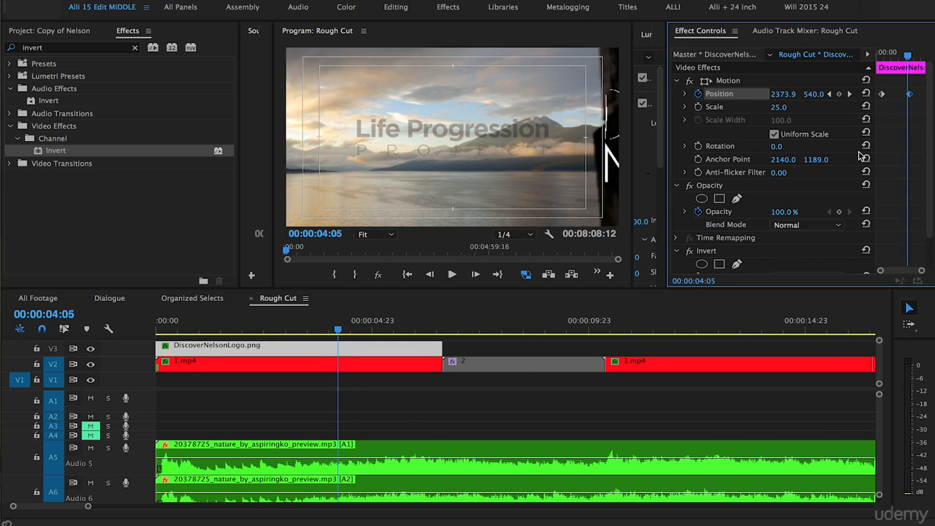
pyautogui.press('Right')
pyautogui.press('Right')
pyautogui.press('Right')
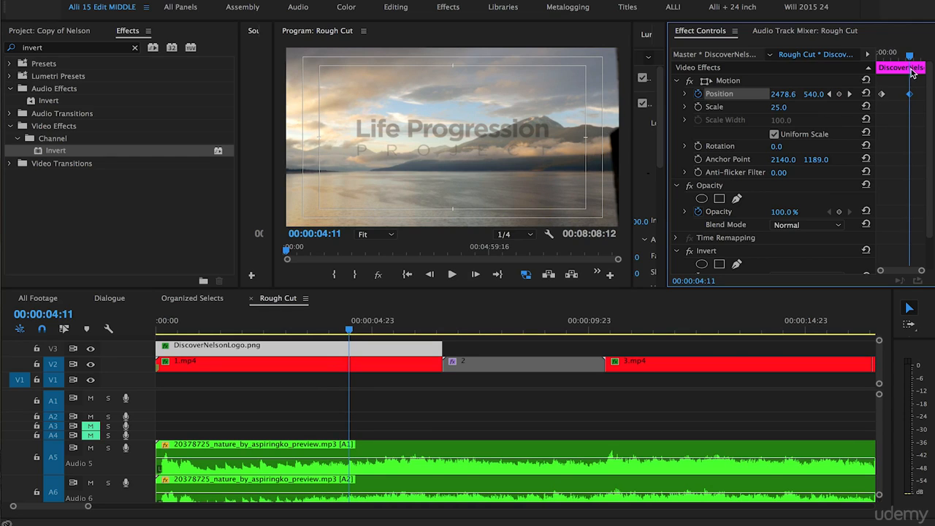
# Set the logo's horizontal Position to 4000 on the keyframe at 00:00:04:14.
pyautogui.press('Right')
pyautogui.press('Right')
pyautogui.press('Right')
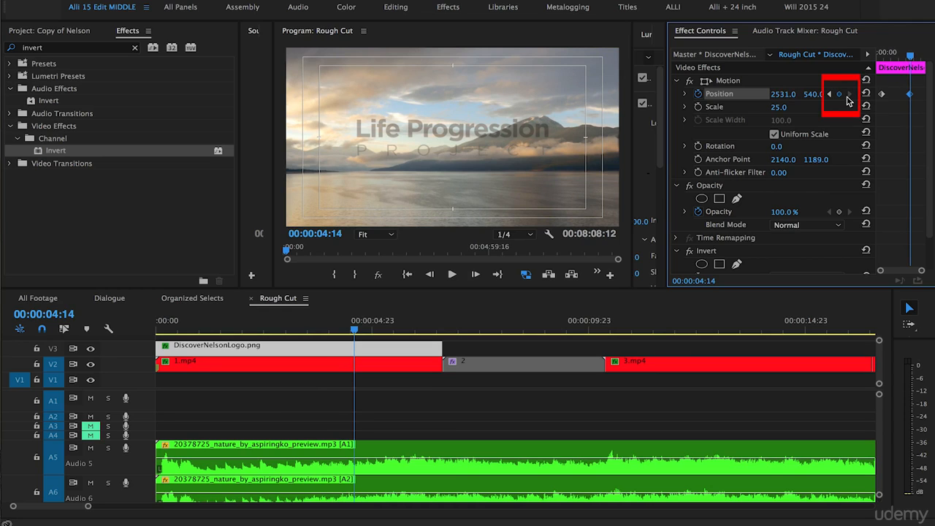
pyautogui.write('4000')
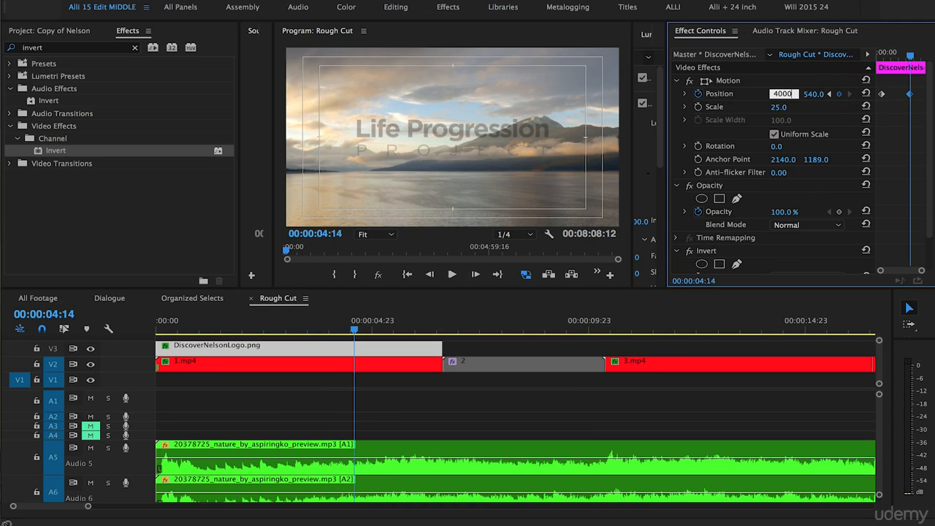
pyautogui.click(532, 353)
# Play back the opening from 00:00:00:00 to check the logo's faster slide out of the frame.
pyautogui.moveTo(355, 329); pyautogui.dragTo(90, 332)
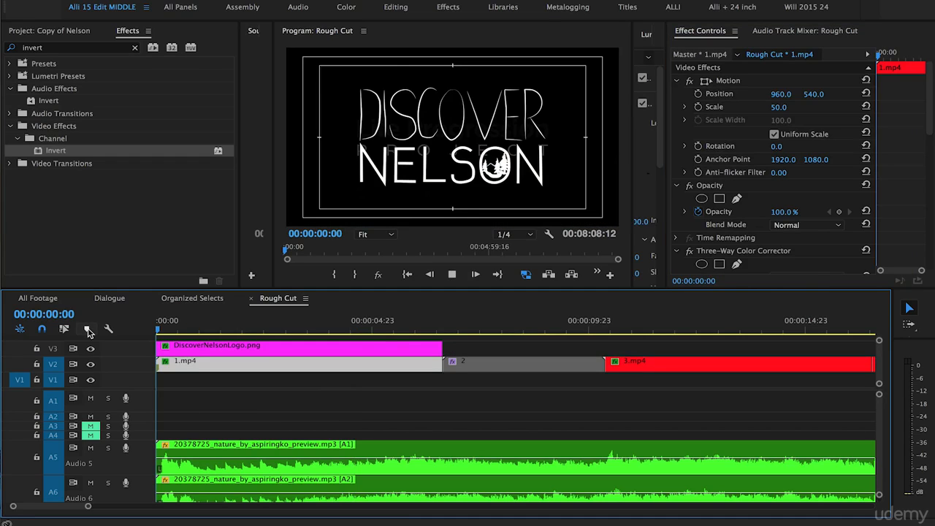
pyautogui.press('space')
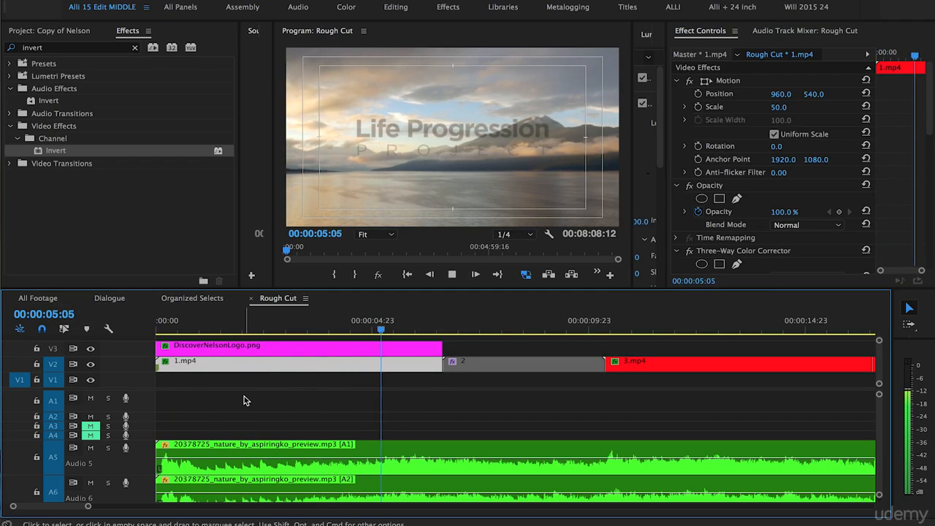
pyautogui.press('space')
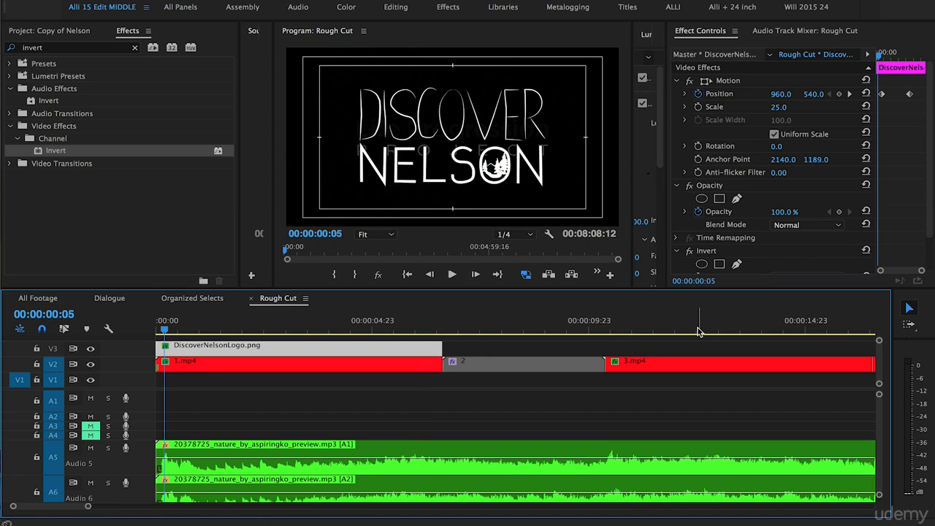
# Move the playhead to the presenter shot 12.mp4 at 00:01:05:07.
pyautogui.press('-')
pyautogui.press('-')
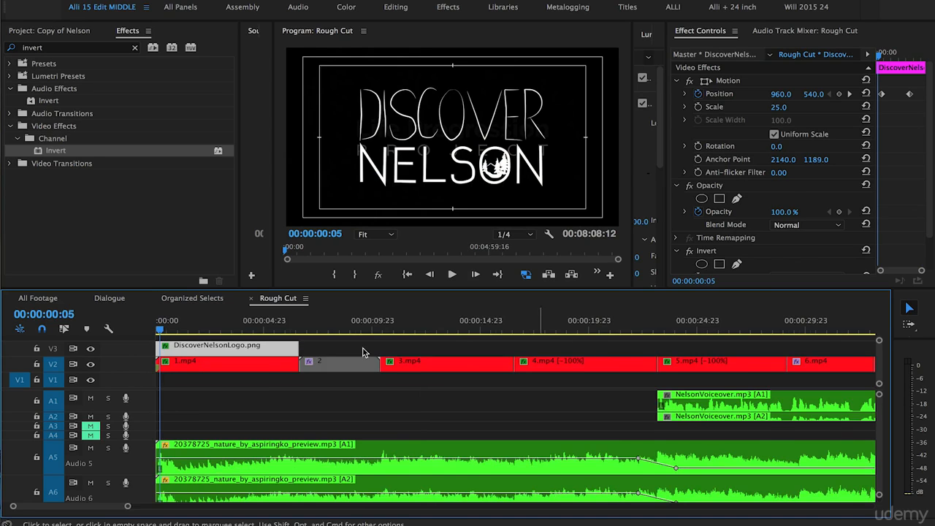
pyautogui.click(290, 410)
pyautogui.press('-')
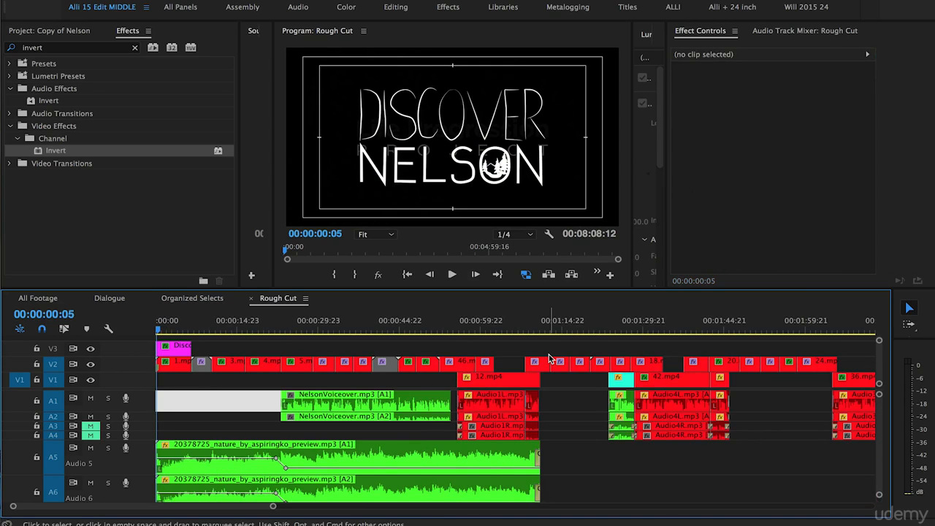
pyautogui.click(510, 331)
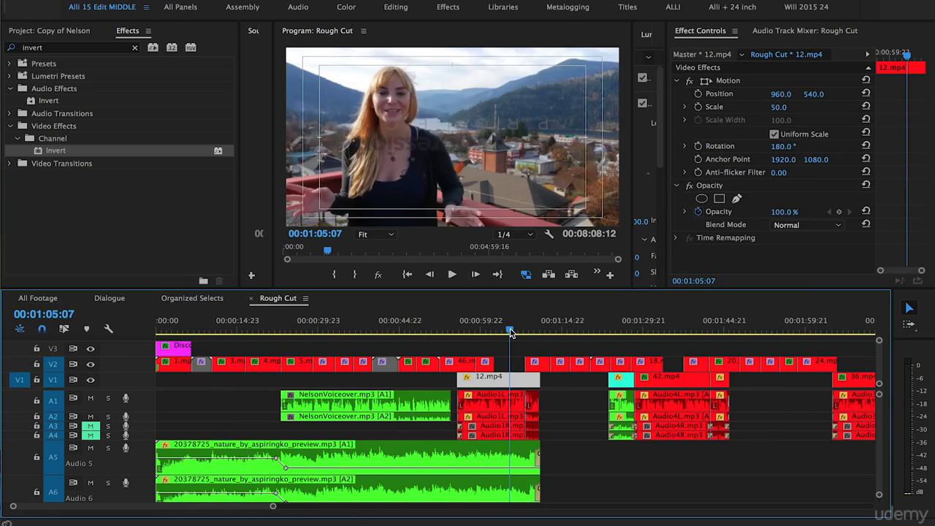